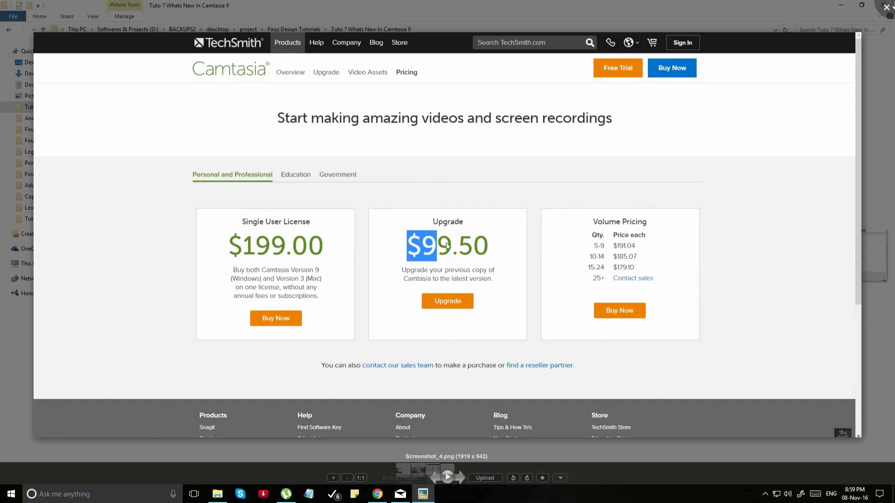
# Step: Close the screenshot preview, launch Camtasia 9 and start a new project
pyautogui.press('Escape')
pyautogui.click(425, 215)
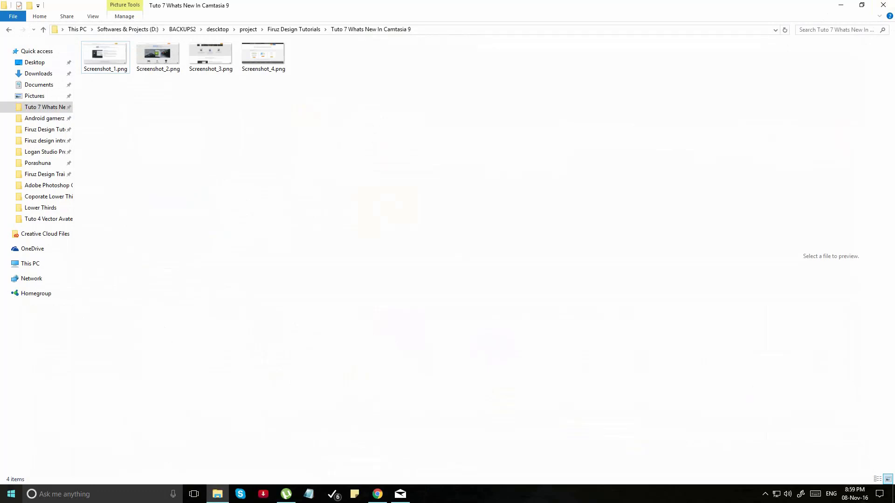
pyautogui.click(11, 494)
pyautogui.click(326, 475)
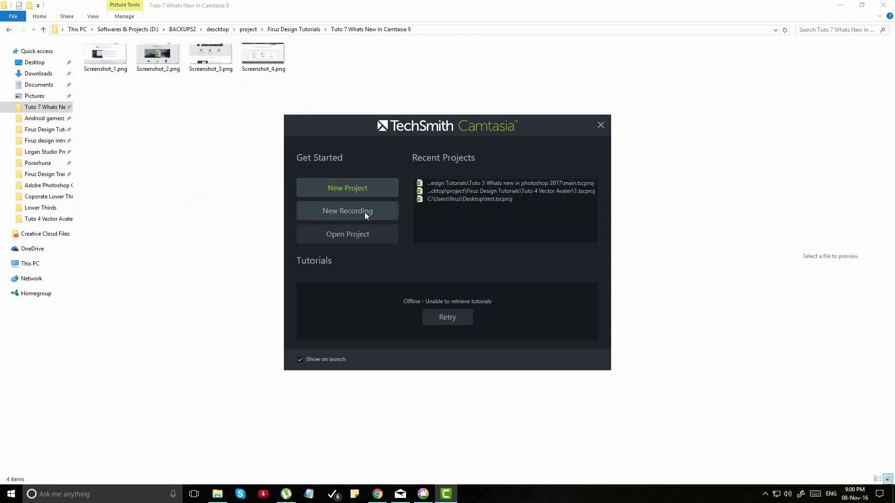
pyautogui.click(370, 236)
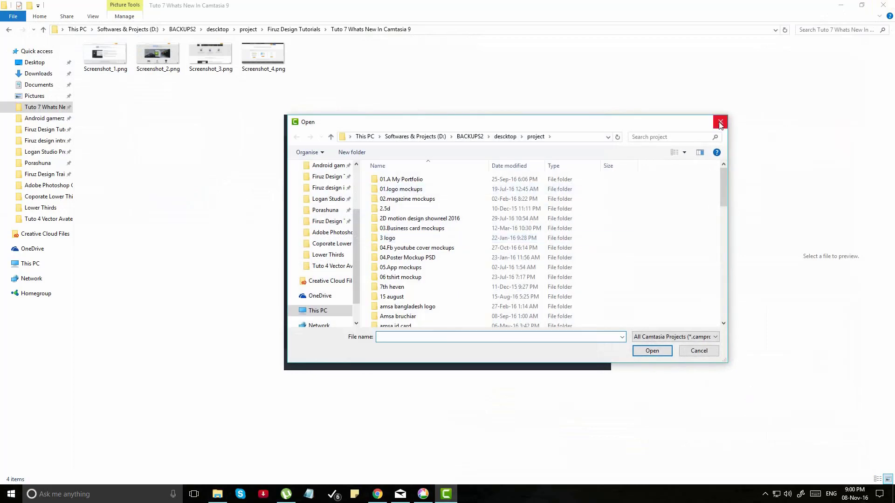
pyautogui.press('Escape')
pyautogui.click(379, 189)
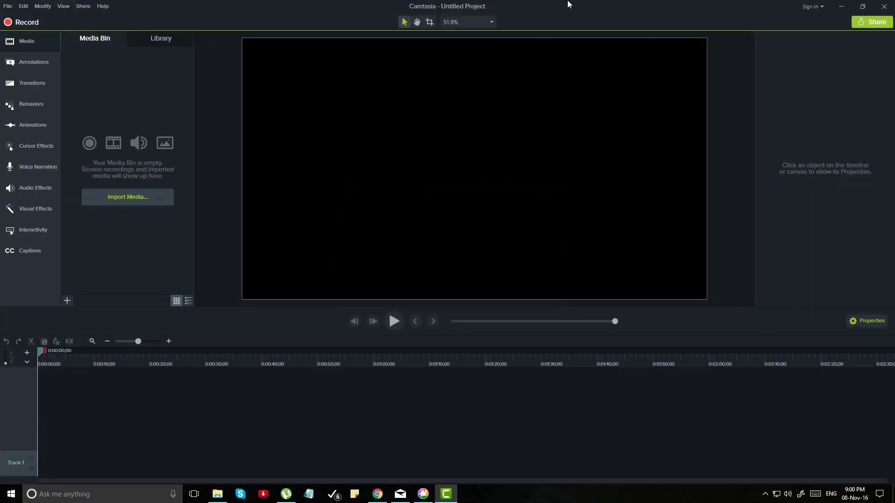
# Step: Close the Picasa window and place the desktop video 2016_11_05_01_47_50.mp4 at the start of Track 1 in Camtasia
pyautogui.rightClick(425, 493)
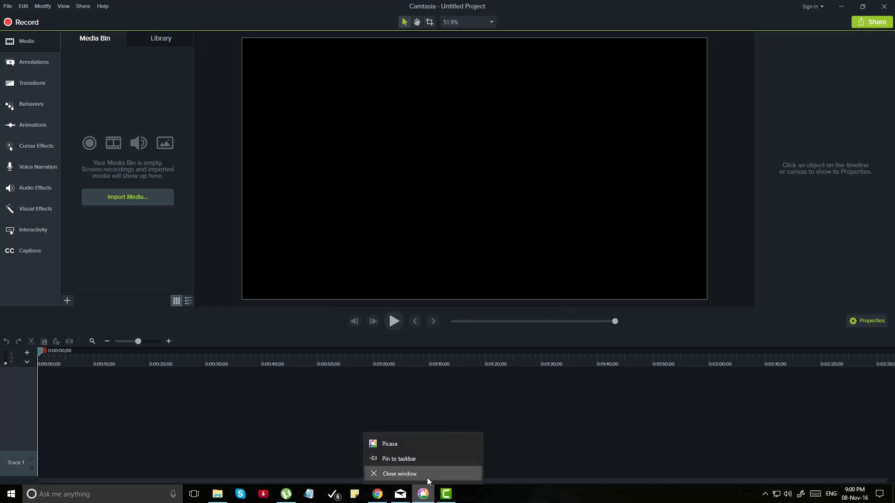
pyautogui.click(428, 474)
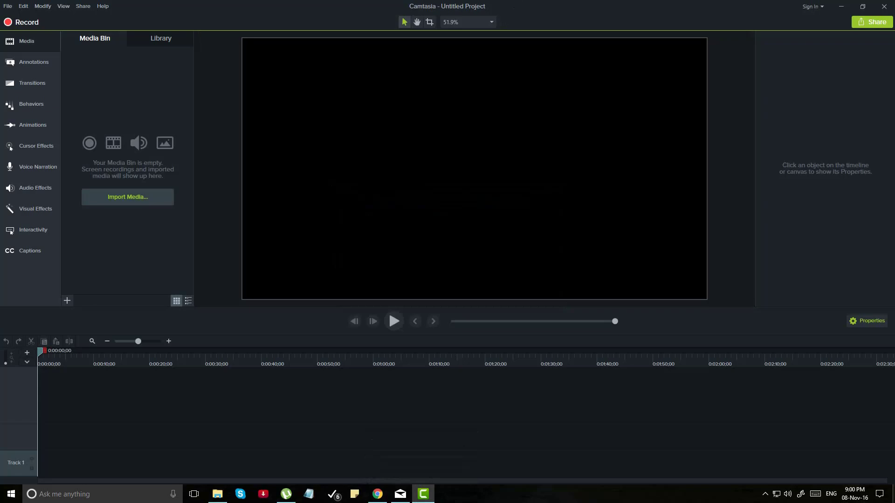
pyautogui.press('super+d')
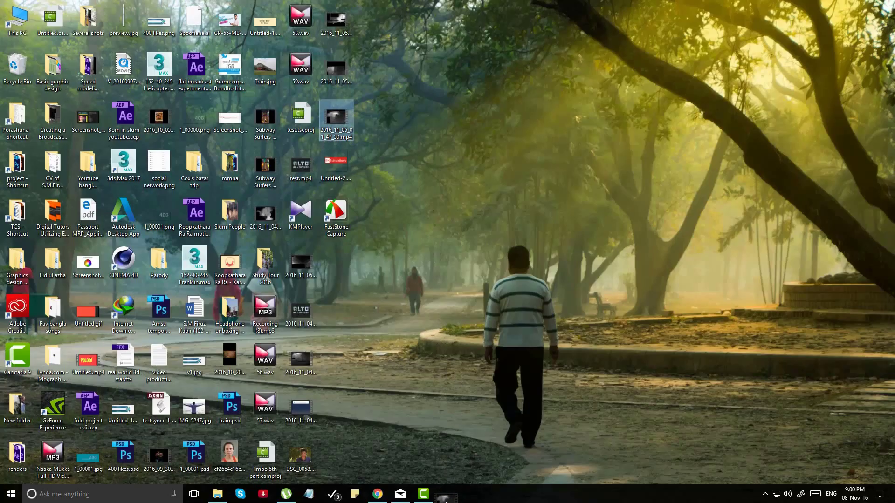
pyautogui.click(424, 495)
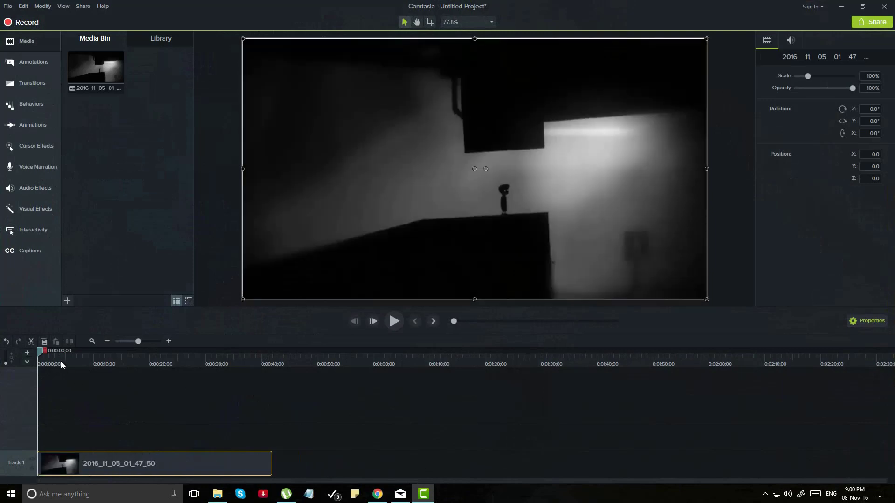
pyautogui.moveTo(60, 365); pyautogui.dragTo(39, 366)
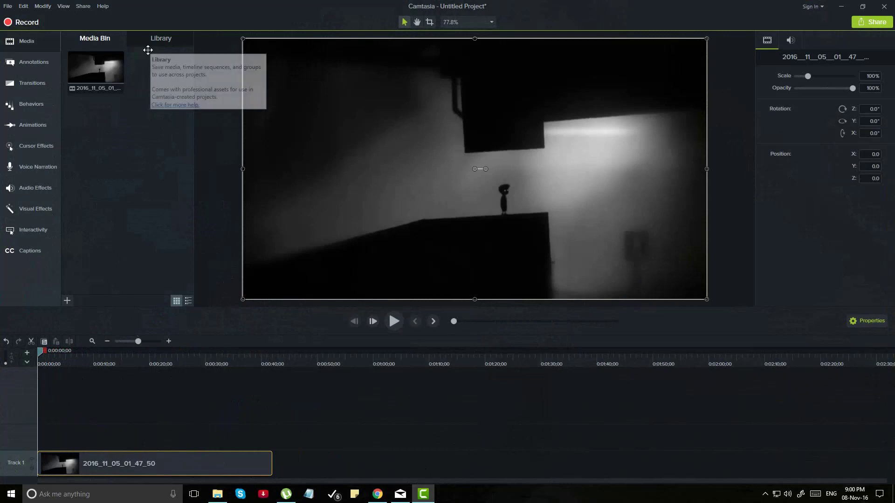
# Step: Look through the annotation callouts with the style set to All, the behaviors and the Zoom-n-Pan animations
pyautogui.click(25, 73)
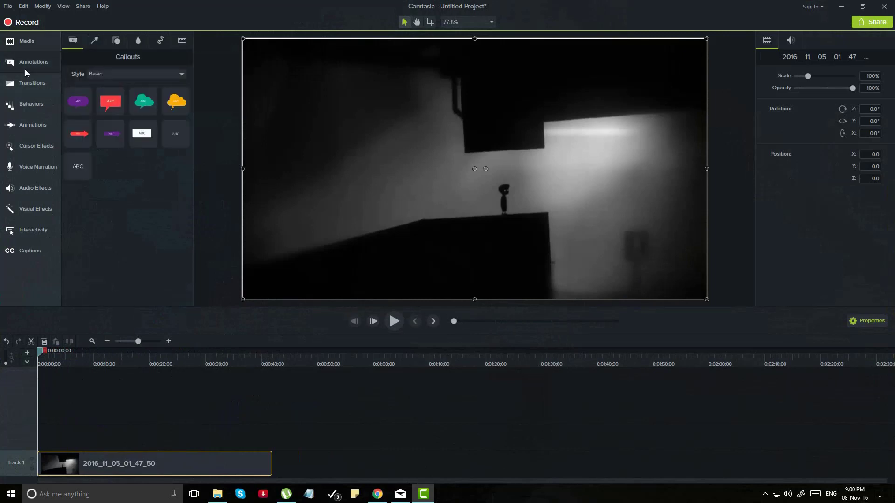
pyautogui.click(131, 74)
pyautogui.click(133, 89)
pyautogui.scroll(-2, 160, 180)
pyautogui.scroll(2, 144, 279)
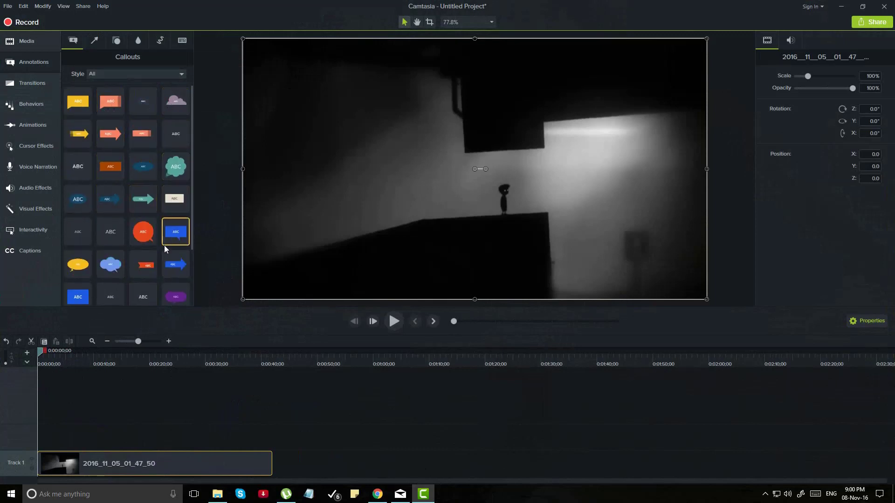
pyautogui.click(45, 110)
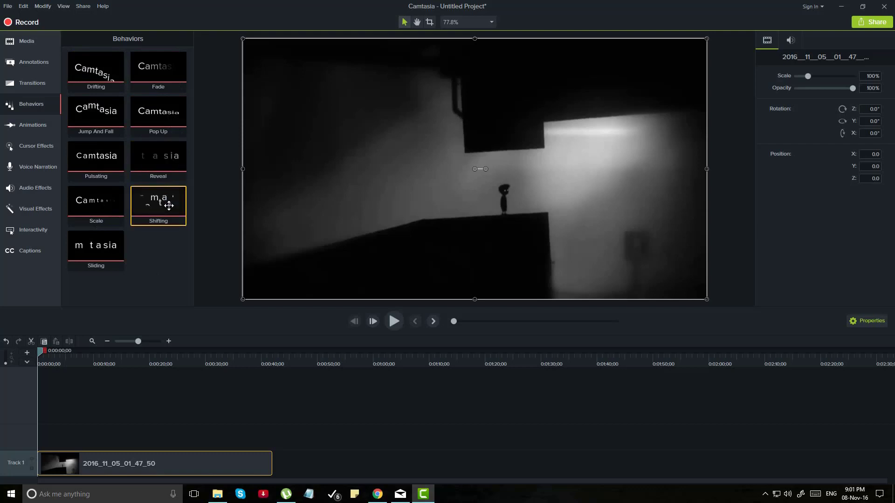
pyautogui.click(31, 126)
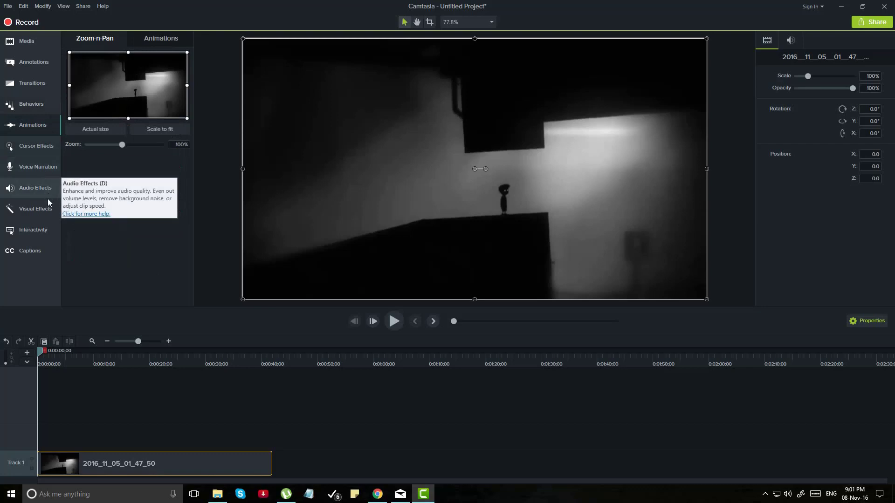
# Step: Add a blank caption at the start of the timeline
pyautogui.click(49, 253)
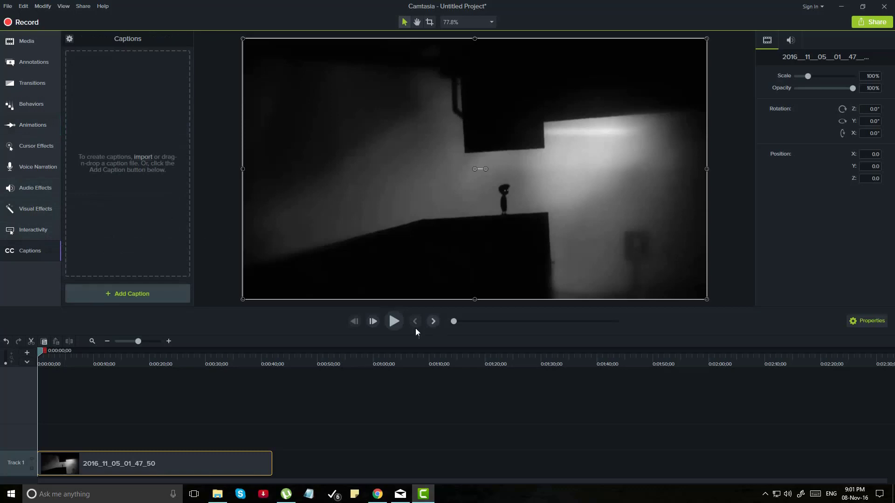
pyautogui.click(147, 295)
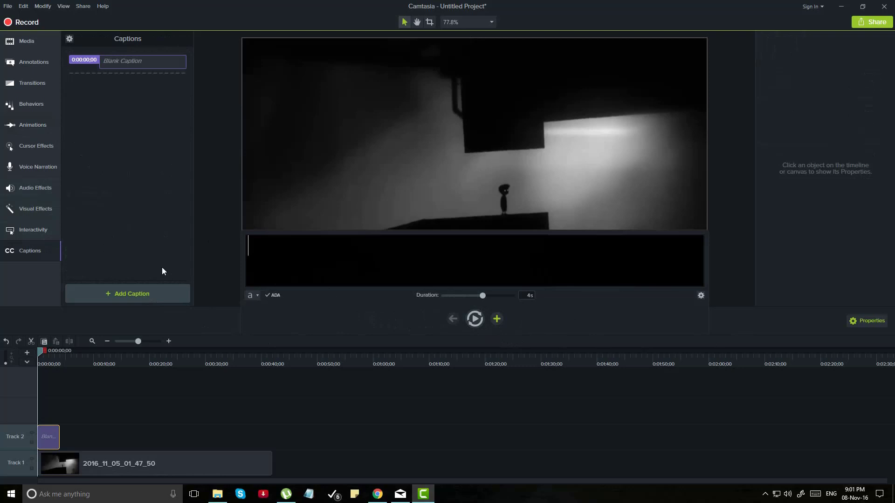
pyautogui.click(144, 259)
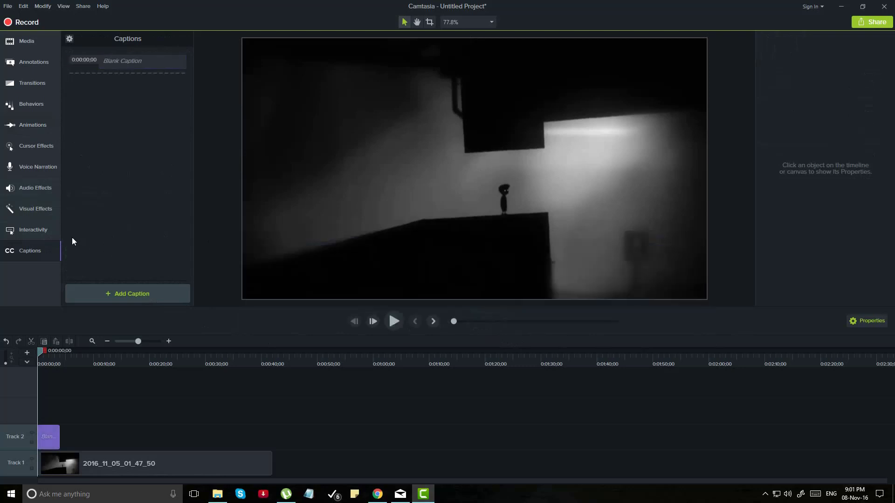
# Step: Check the Interactivity options and preview the bokehdots and floatingboxes animated backgrounds from the library
pyautogui.click(44, 231)
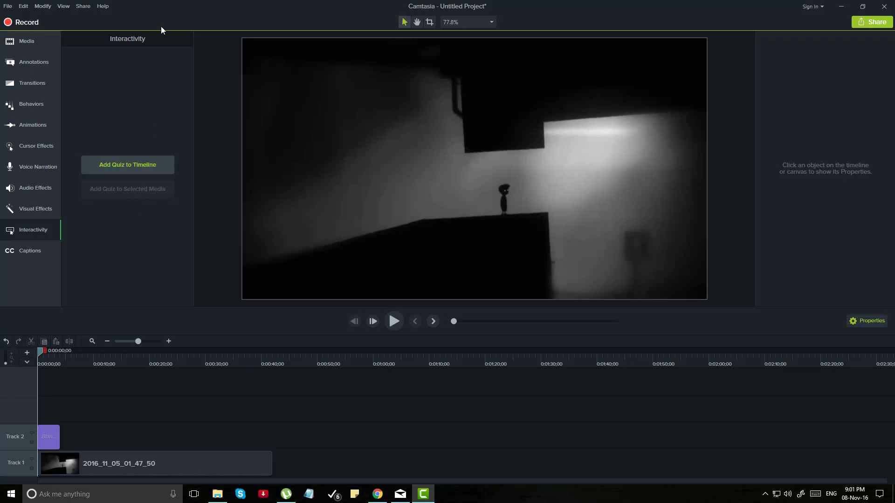
pyautogui.click(39, 41)
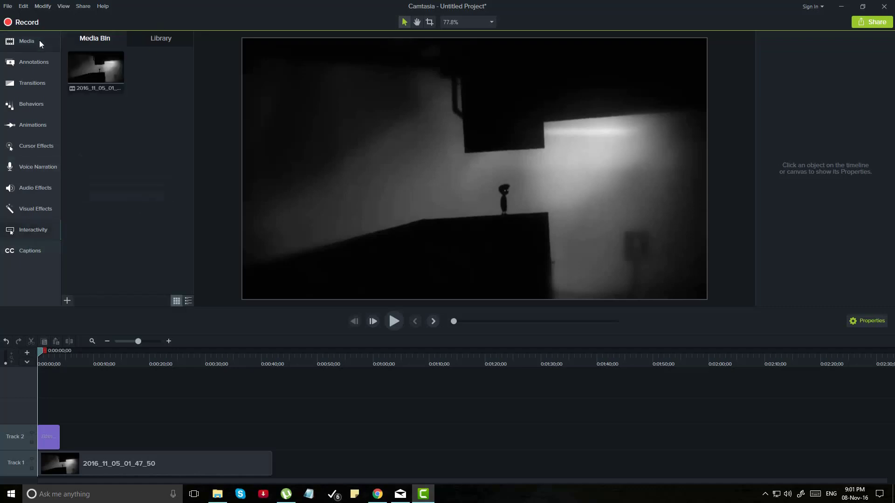
pyautogui.click(160, 41)
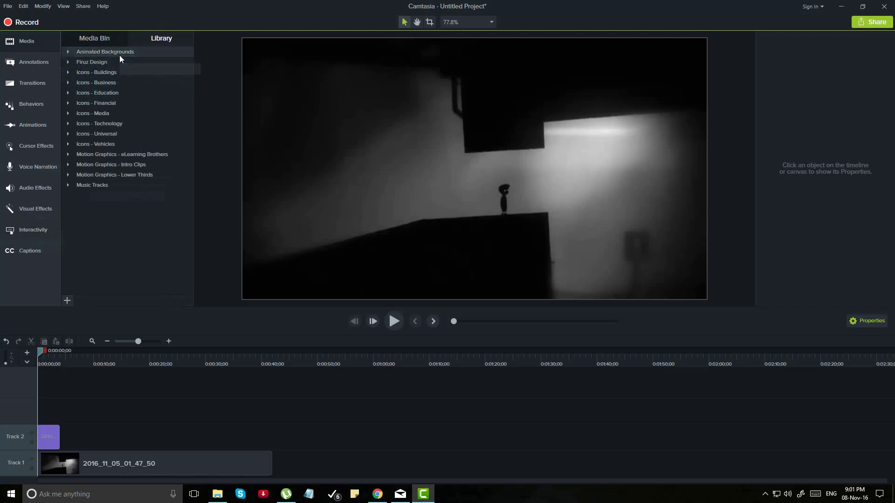
pyautogui.click(68, 52)
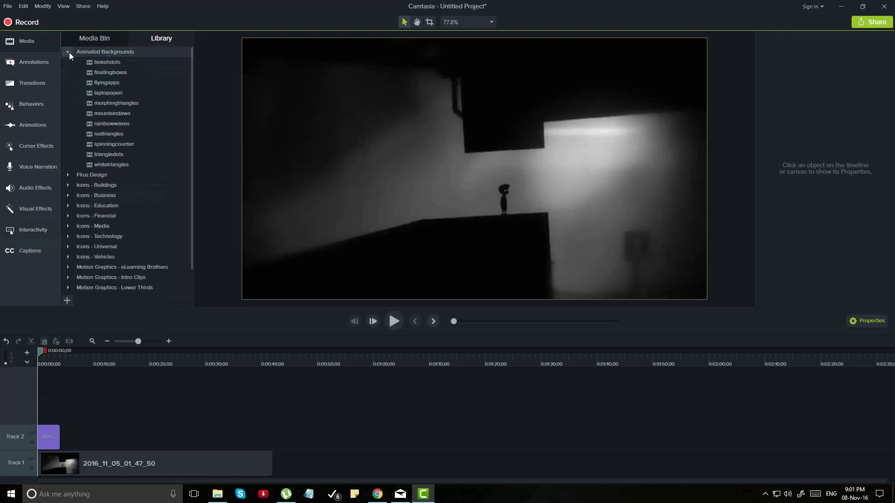
pyautogui.doubleClick(109, 63)
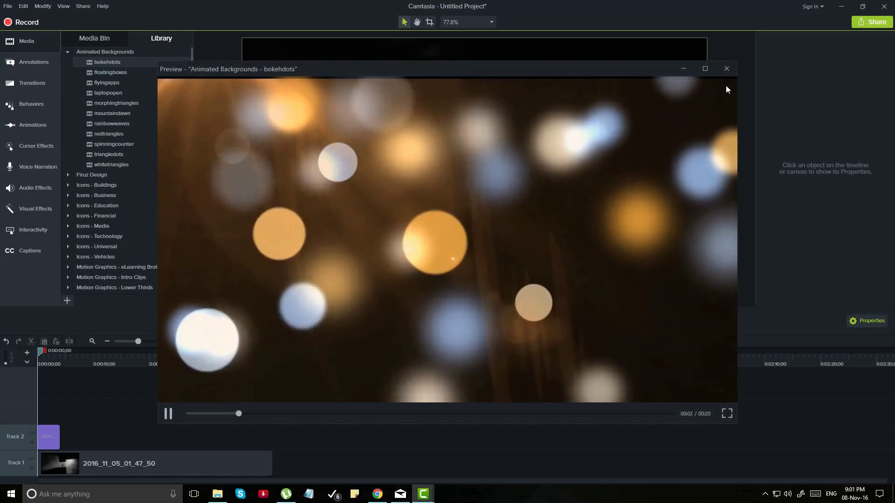
pyautogui.click(726, 69)
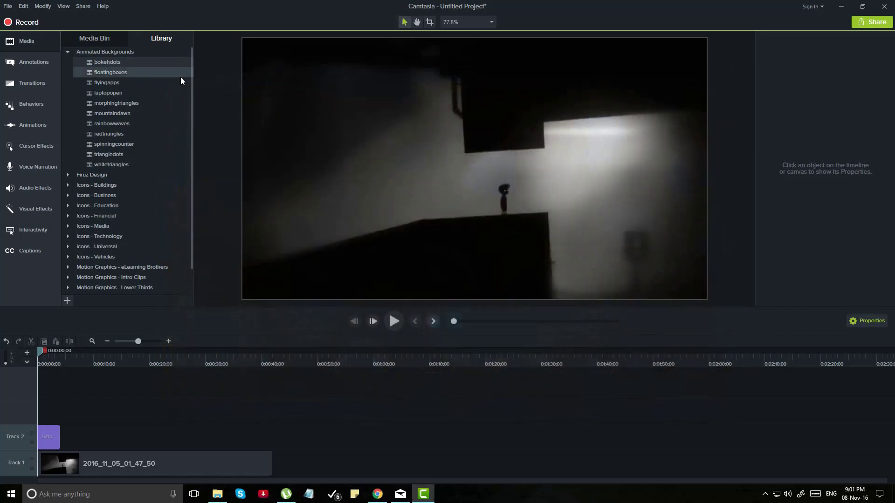
pyautogui.doubleClick(117, 74)
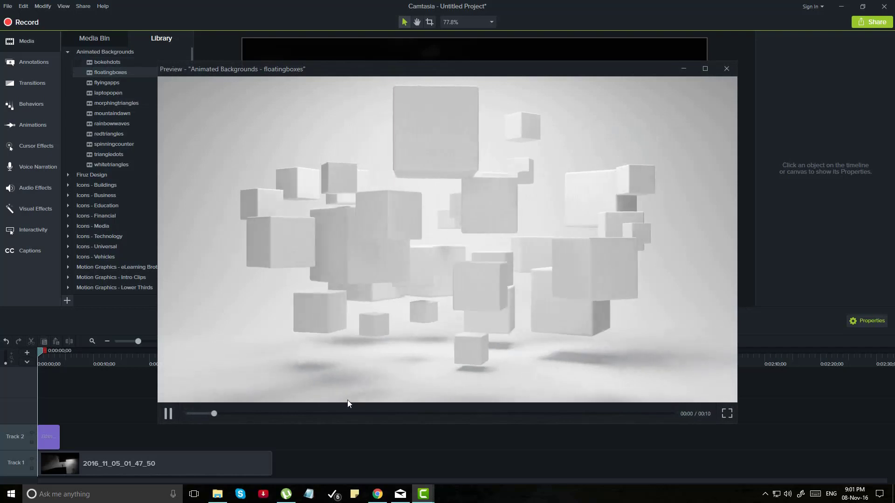
pyautogui.click(726, 69)
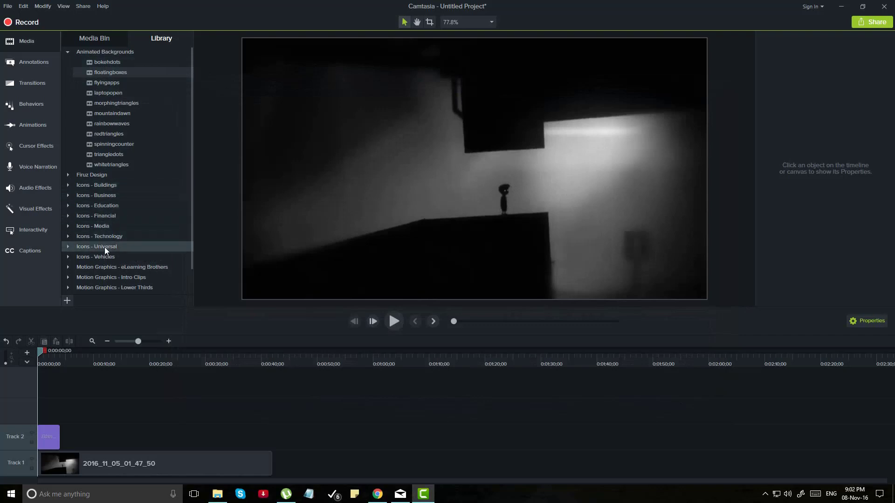
# Step: Preview the busstop-01 image from the library's Icons - Buildings folder
pyautogui.click(115, 185)
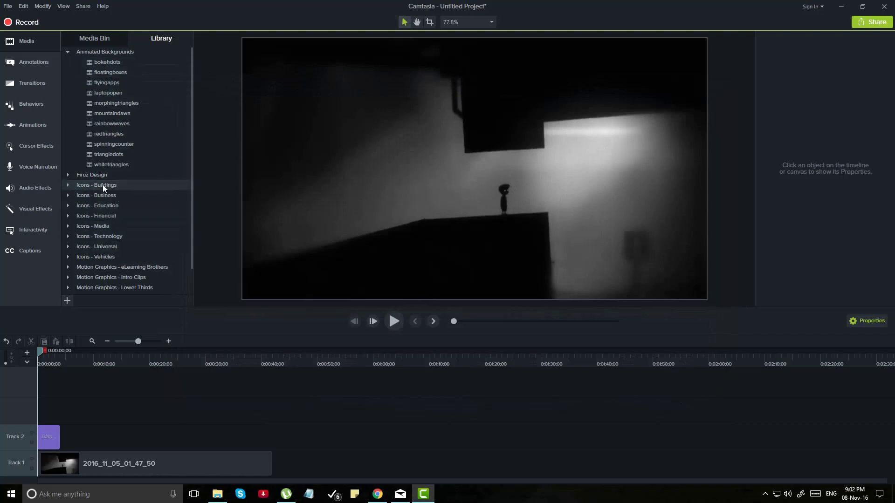
pyautogui.click(67, 186)
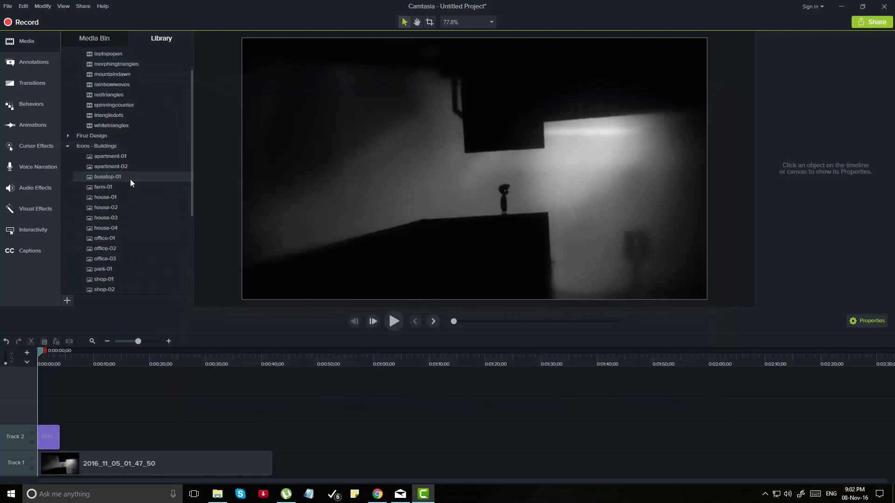
pyautogui.doubleClick(108, 177)
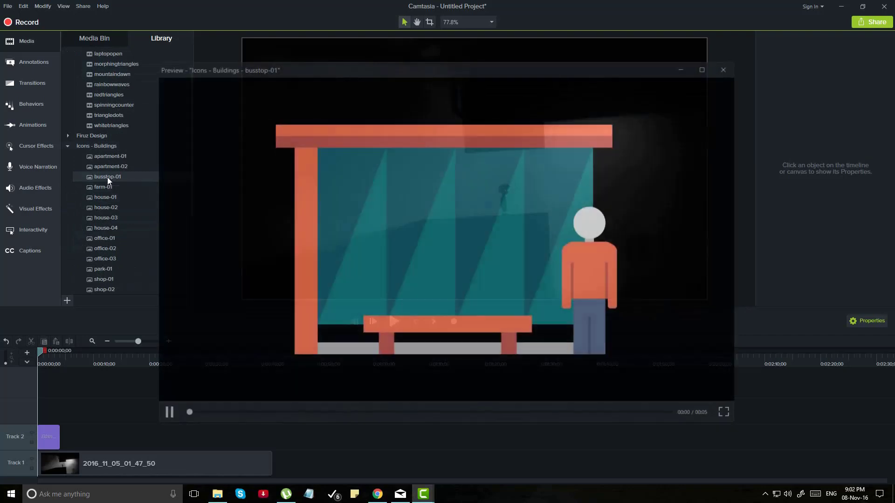
pyautogui.click(725, 69)
# Step: Preview the memorycard-01 image from the library's Icons - Media folder
pyautogui.scroll(-4, 98, 236)
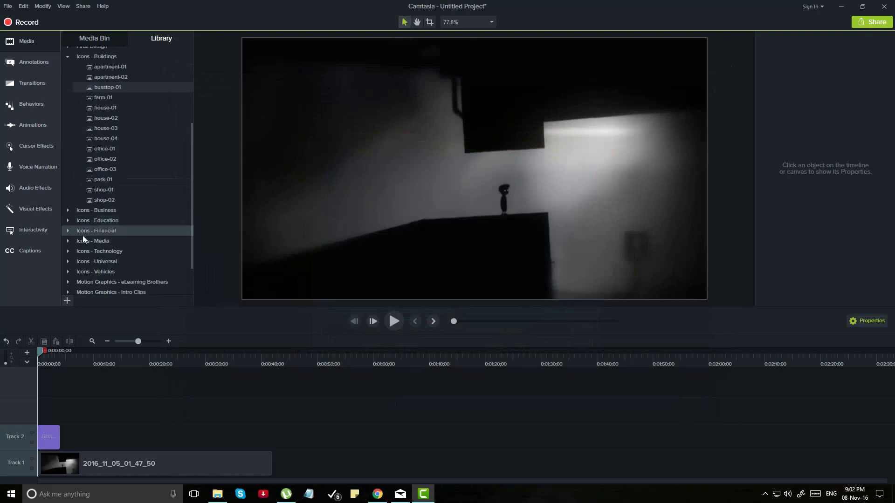
pyautogui.scroll(-1, 93, 236)
pyautogui.doubleClick(112, 222)
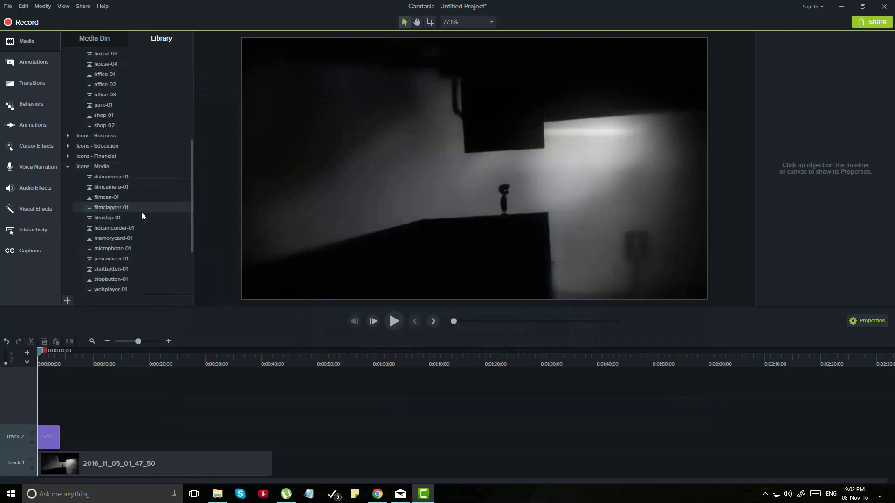
pyautogui.doubleClick(123, 236)
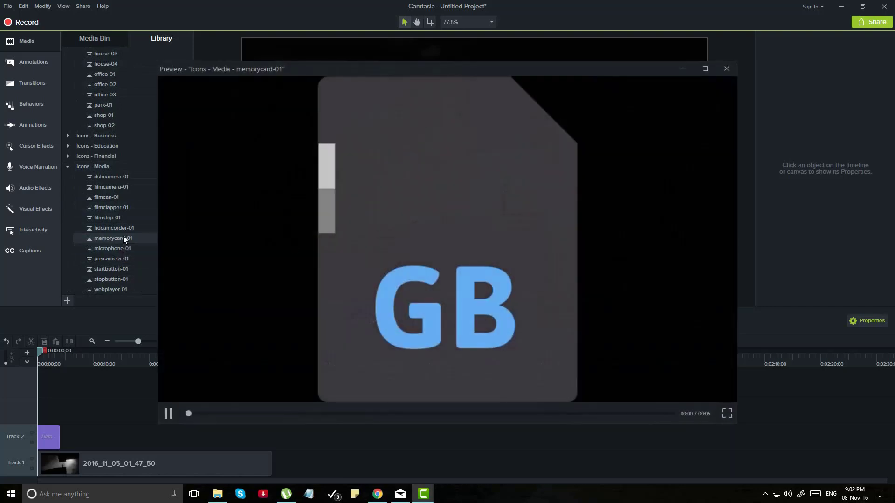
pyautogui.click(726, 69)
# Step: Preview the hexagone-intro02 clip from the library's Motion Graphics - eLearning Brothers folder
pyautogui.scroll(-3, 108, 200)
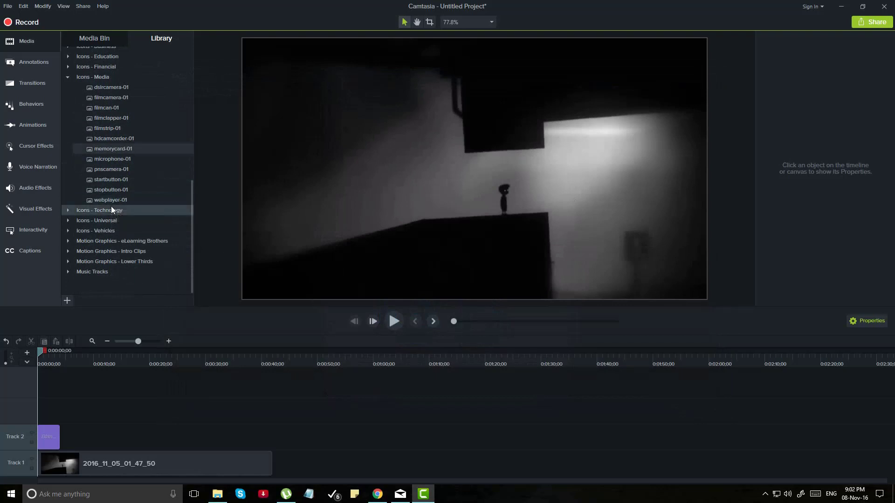
pyautogui.scroll(-1, 111, 206)
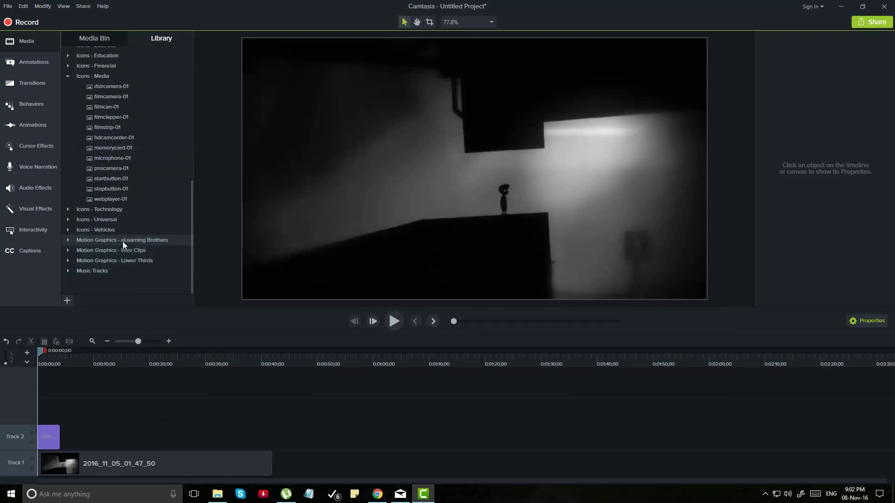
pyautogui.click(68, 240)
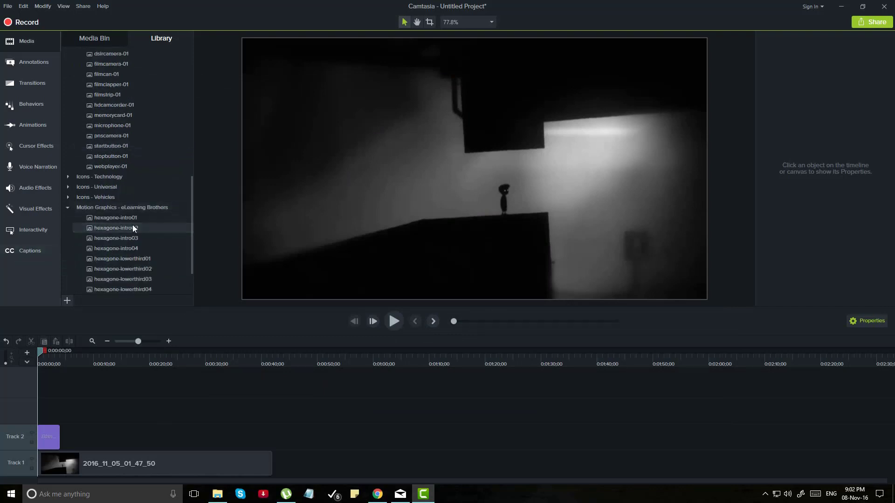
pyautogui.scroll(-1, 132, 228)
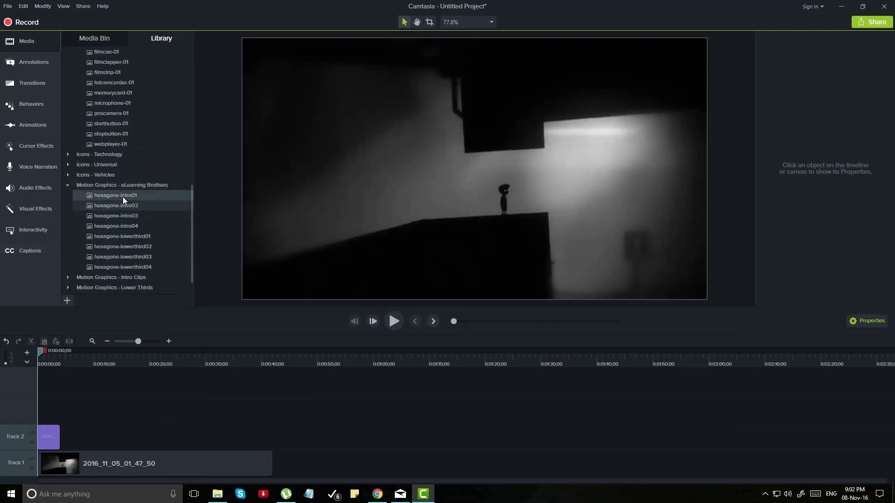
pyautogui.doubleClick(123, 206)
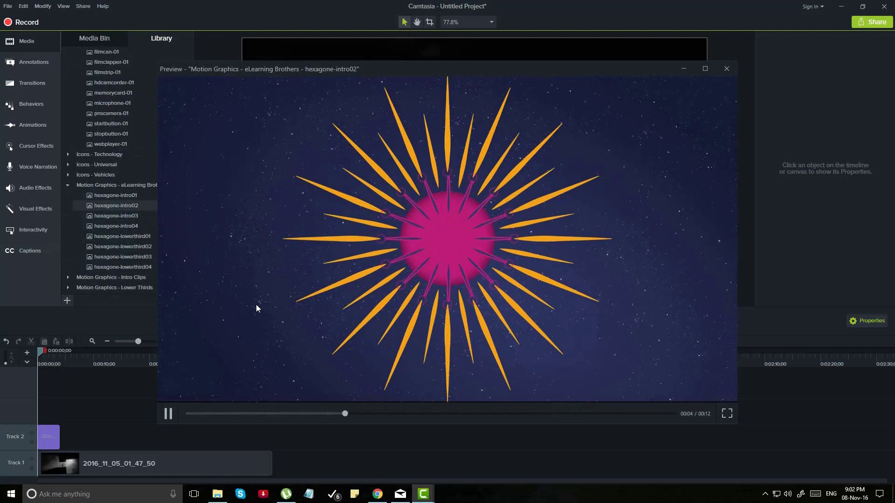
# Step: Preview the hexagone-intro04 clip from the library's Motion Graphics - eLearning Brothers folder
pyautogui.click(729, 69)
pyautogui.click(159, 225)
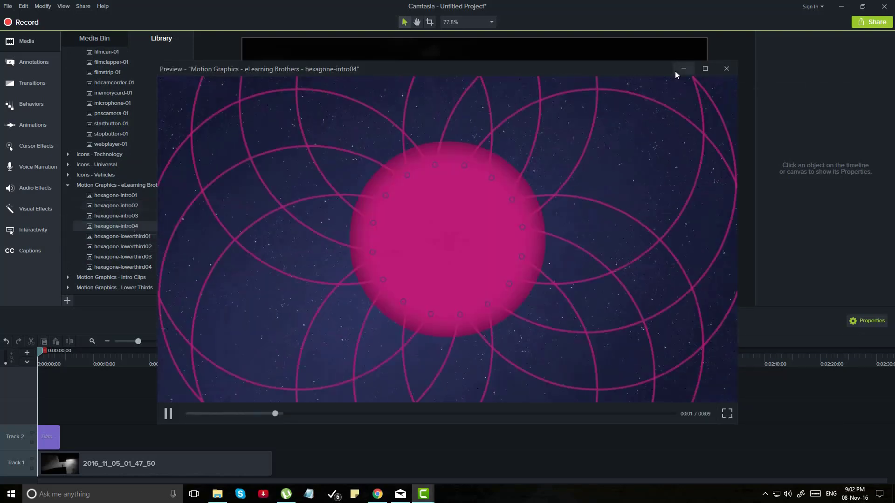
pyautogui.click(726, 69)
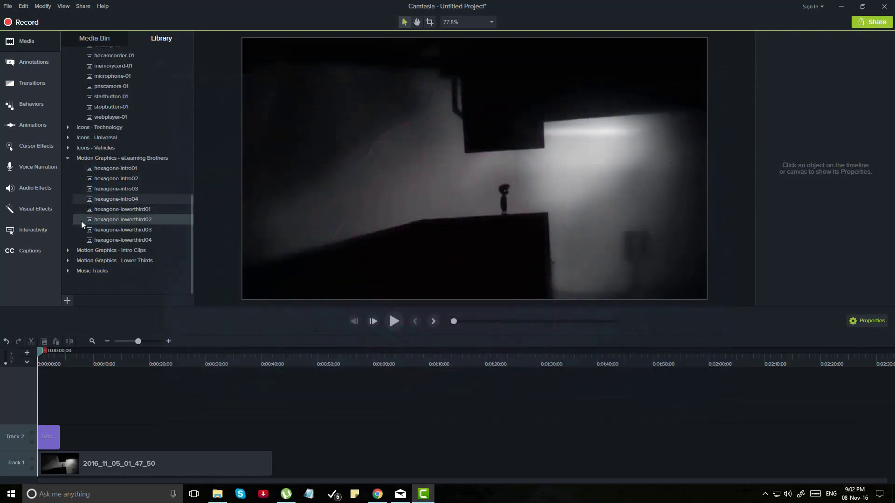
# Step: Expand the library's Motion Graphics - Intro Clips folder and look through its clips
pyautogui.click(68, 278)
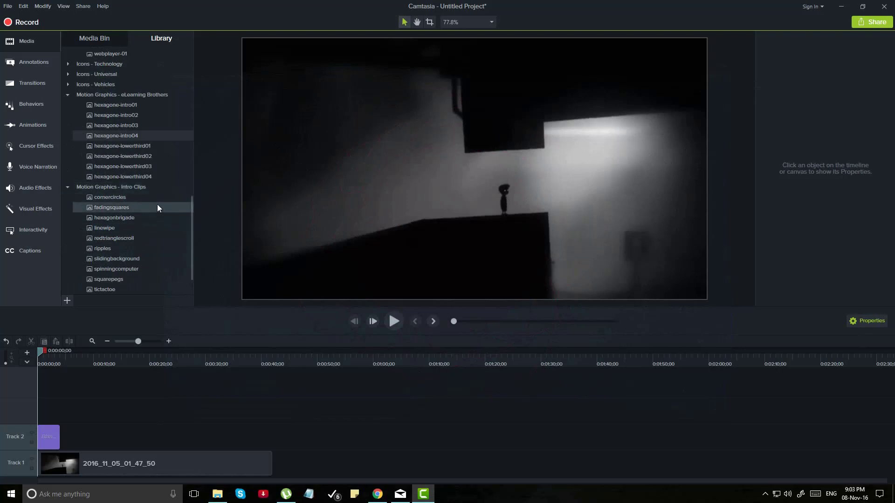
pyautogui.scroll(-1, 130, 211)
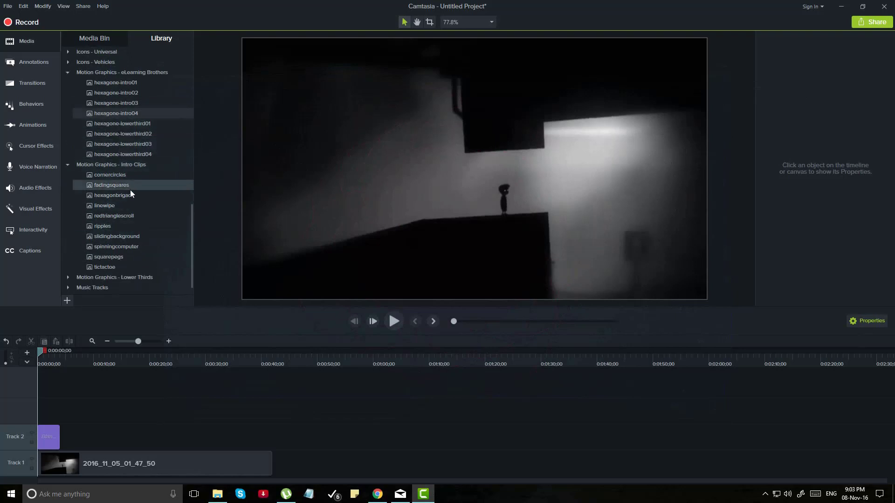
pyautogui.scroll(-1, 116, 214)
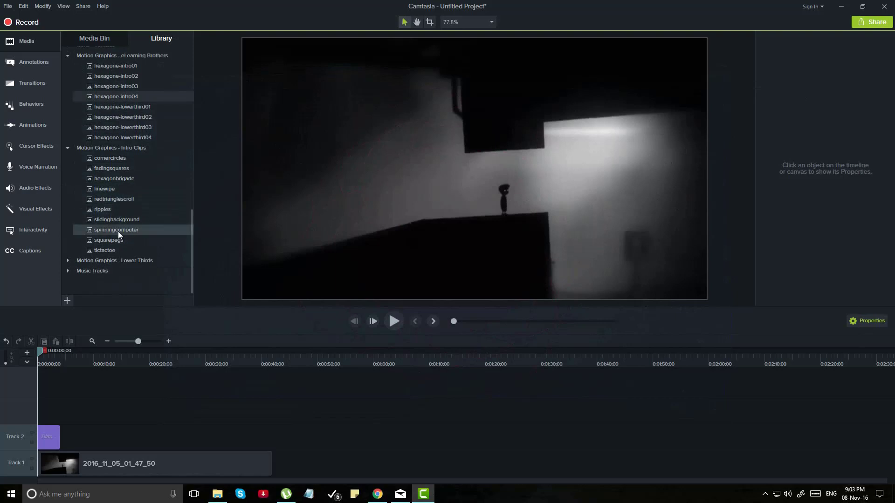
# Step: Preview the basictext-01 and electricbox-01 clips from the library's Motion Graphics - Lower Thirds folder
pyautogui.click(70, 264)
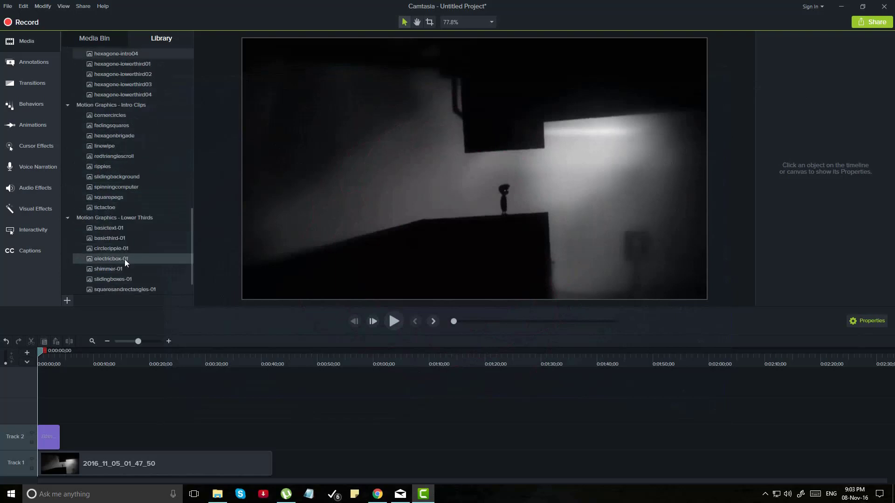
pyautogui.click(121, 226)
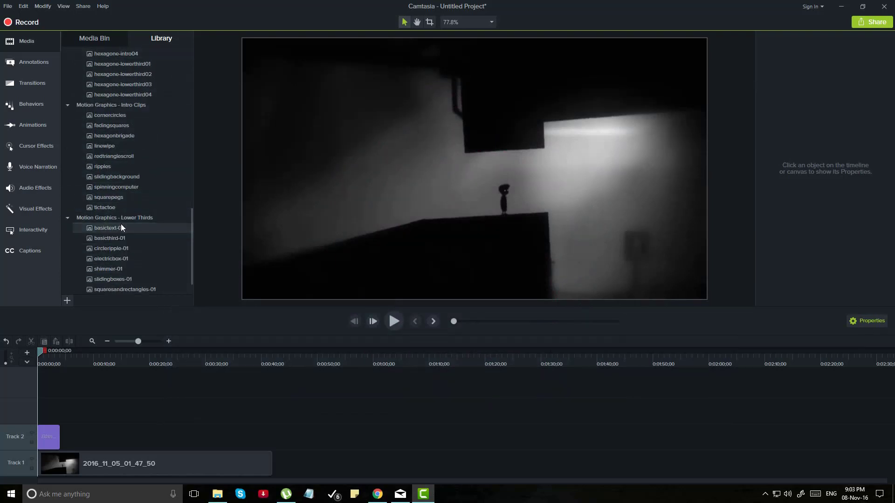
pyautogui.doubleClick(110, 227)
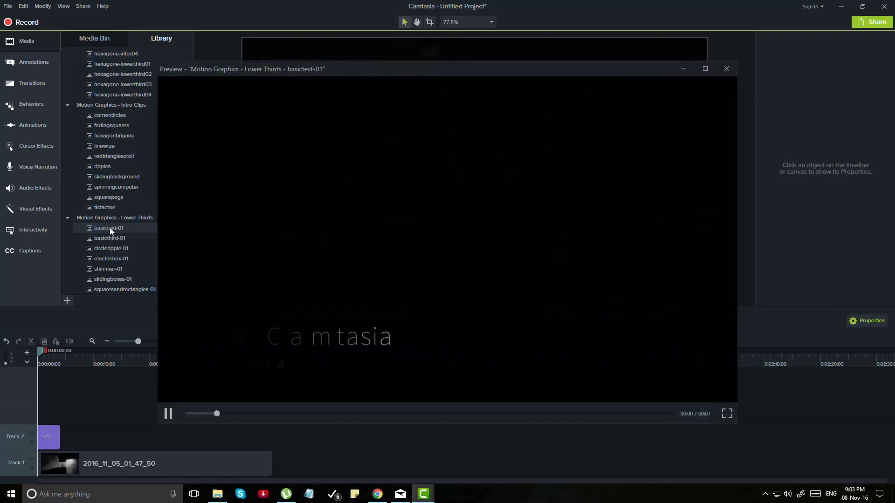
pyautogui.click(727, 69)
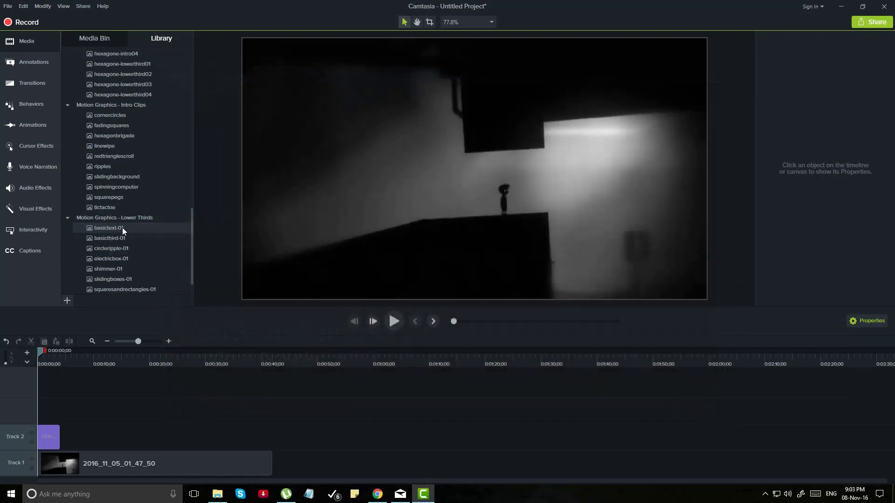
pyautogui.doubleClick(113, 259)
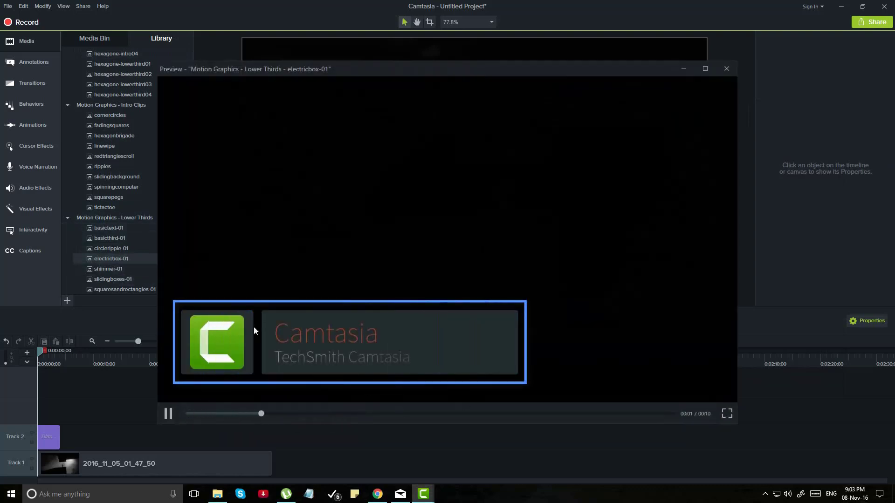
pyautogui.click(728, 71)
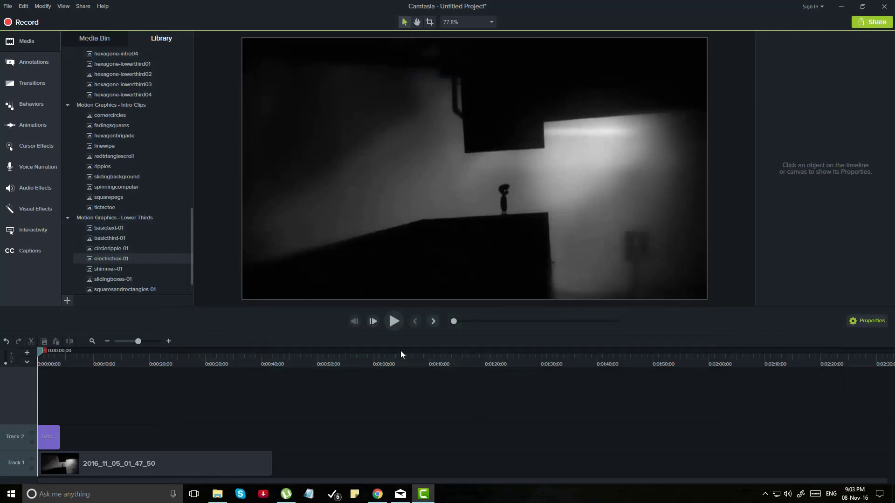
# Step: Expand the library's Music Tracks folder and look through its audio tracks
pyautogui.scroll(-2, 141, 264)
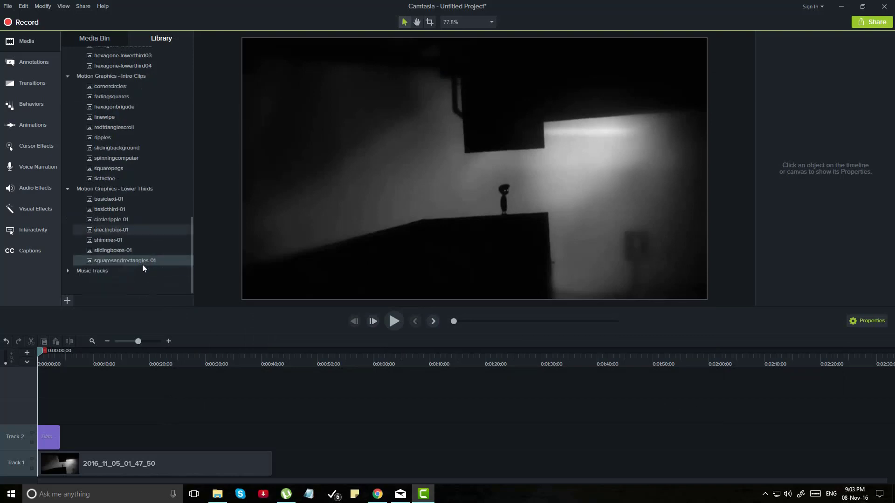
pyautogui.click(68, 271)
pyautogui.scroll(-7, 71, 273)
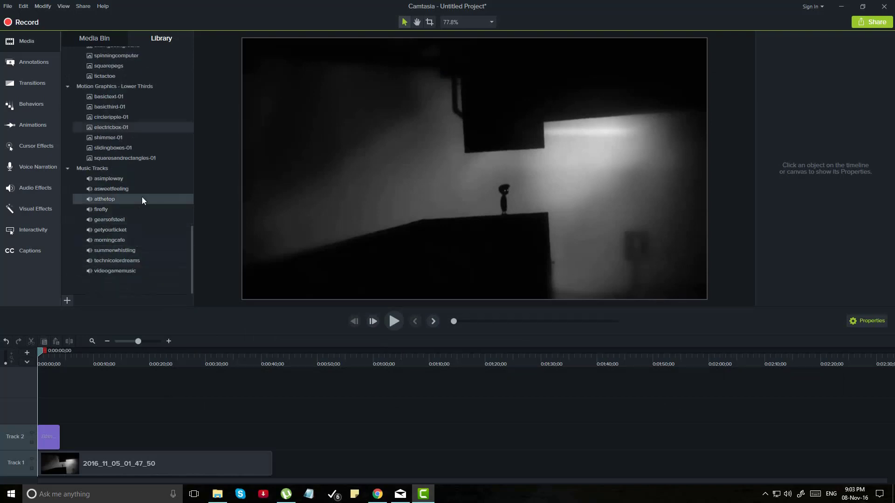
pyautogui.scroll(7, 142, 197)
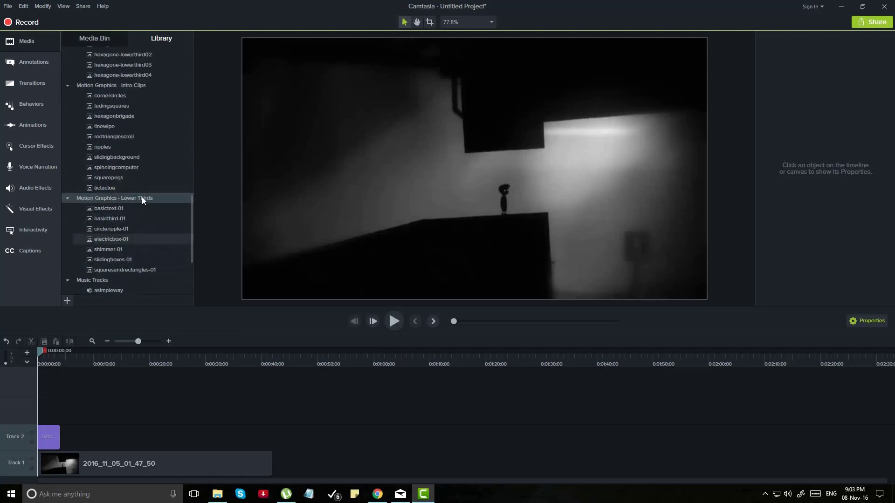
# Step: Show the Media Bin and briefly check the Tuto 7 Whats New In Camtasia 9 folder in File Explorer before returning to Camtasia
pyautogui.click(113, 41)
pyautogui.click(217, 494)
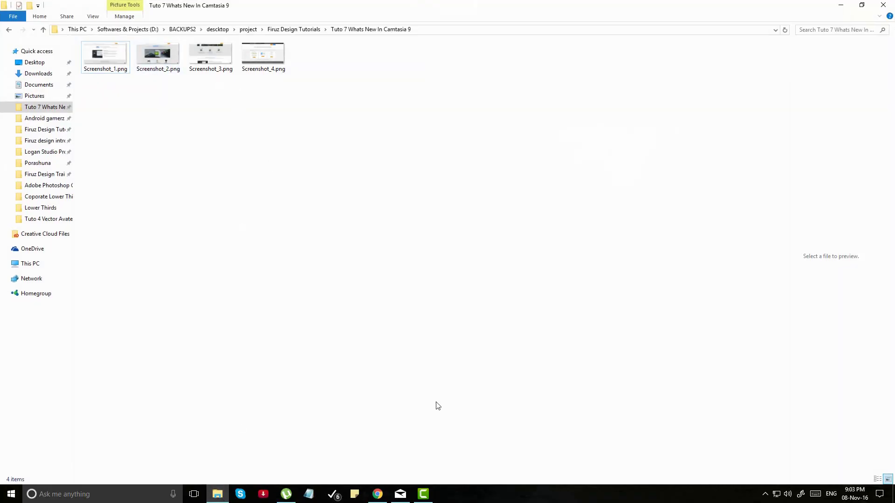
pyautogui.click(423, 494)
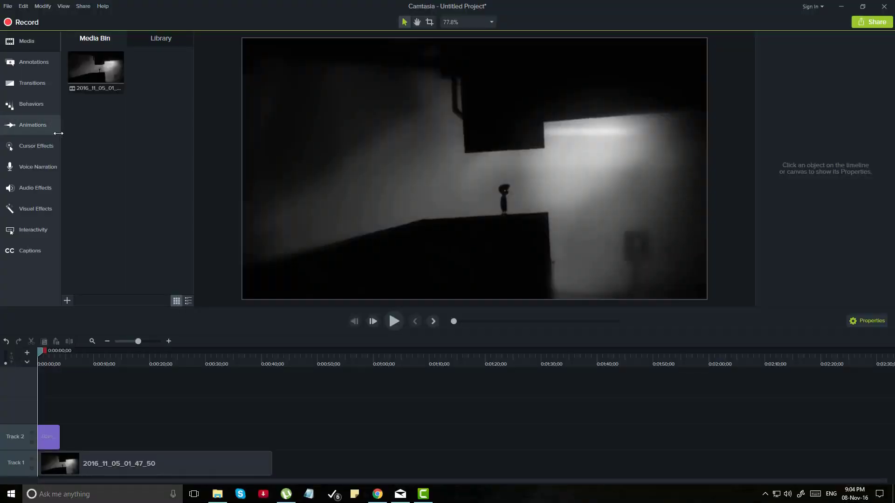
# Step: Try the green Thought Bubble 1 callout on Track 2 in the canvas's lower-left area, and delete it
pyautogui.click(44, 65)
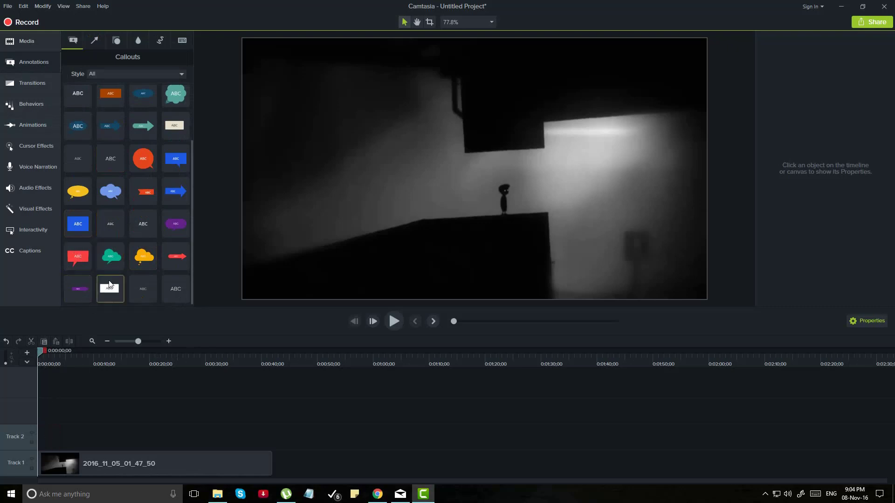
pyautogui.moveTo(115, 260); pyautogui.dragTo(17, 445)
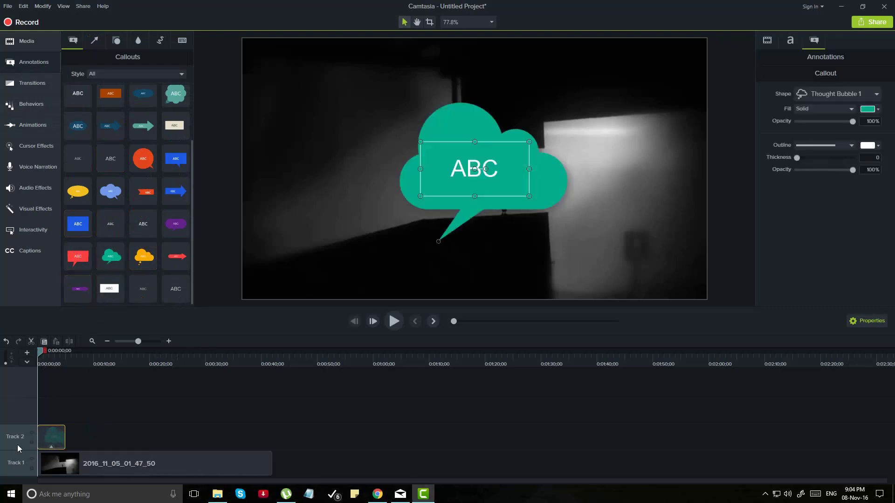
pyautogui.moveTo(511, 167); pyautogui.dragTo(347, 252)
pyautogui.press('Delete')
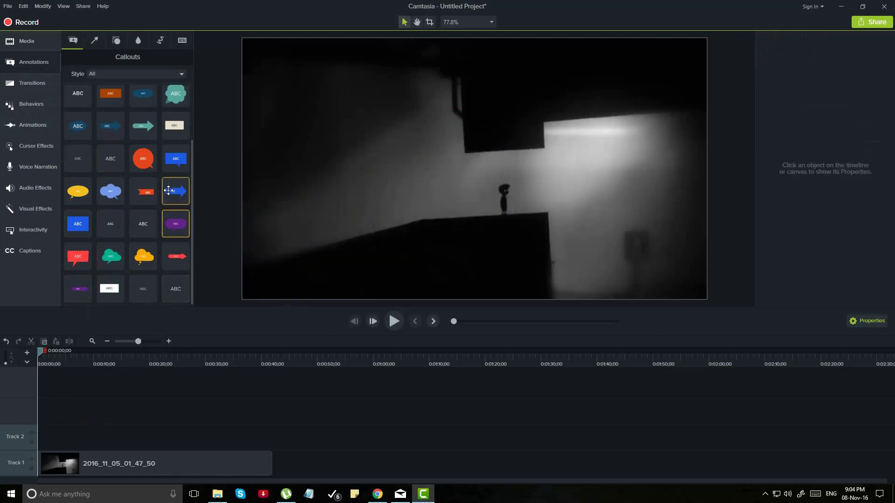
# Step: Add the blue Text Arrow 2 callout to the start of Track 2 and place it in the canvas's lower-left corner
pyautogui.moveTo(175, 192); pyautogui.dragTo(51, 441)
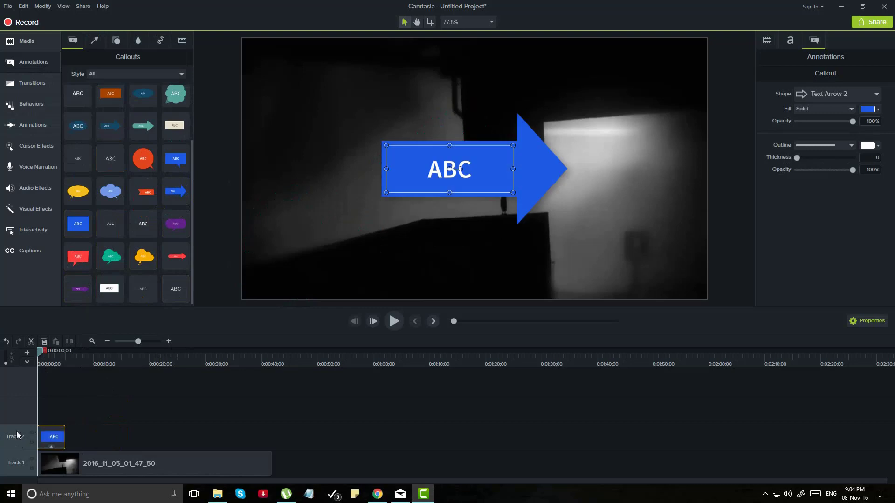
pyautogui.moveTo(482, 160); pyautogui.dragTo(345, 249)
# Step: Try a white fill on the arrow callout, check its shape and colour options, and undo the fill change
pyautogui.click(868, 109)
pyautogui.click(802, 127)
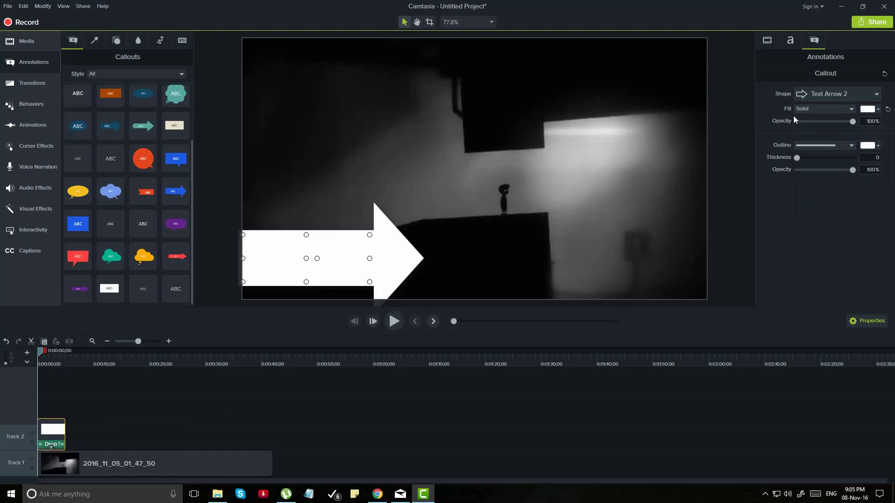
pyautogui.click(846, 93)
pyautogui.click(847, 255)
pyautogui.click(877, 110)
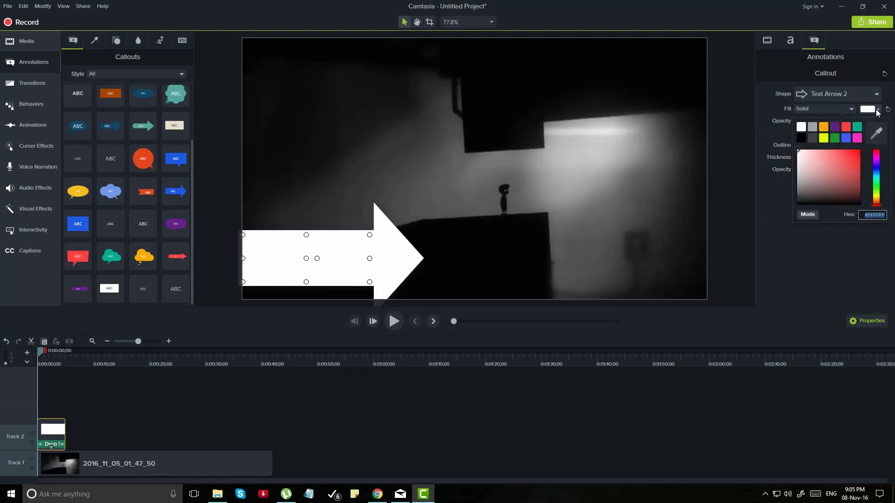
pyautogui.click(843, 301)
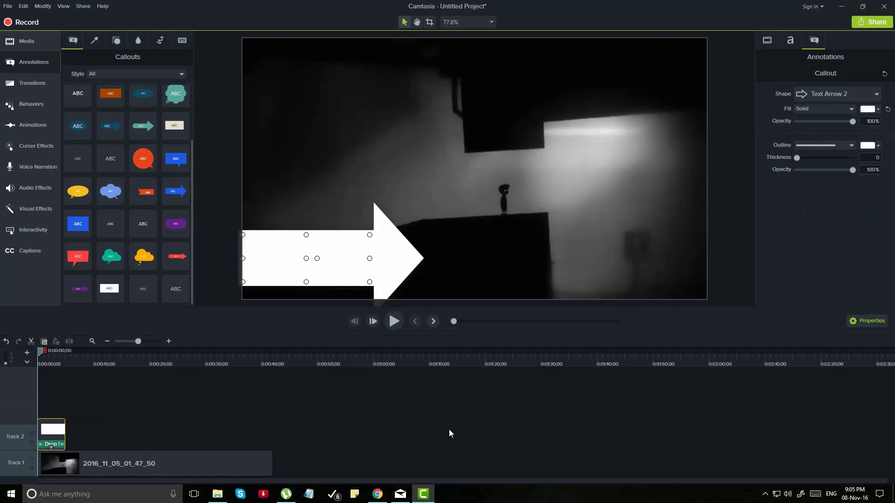
pyautogui.hotkey('ctrl', 'z')
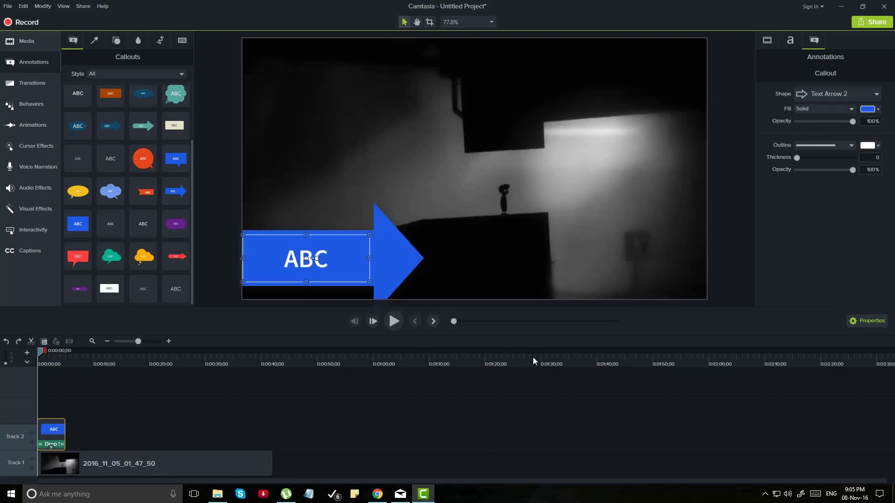
# Step: Look through the Transitions, Behaviors, Animations, Cursor Effects and Voice Narration tools
pyautogui.click(39, 84)
pyautogui.click(31, 110)
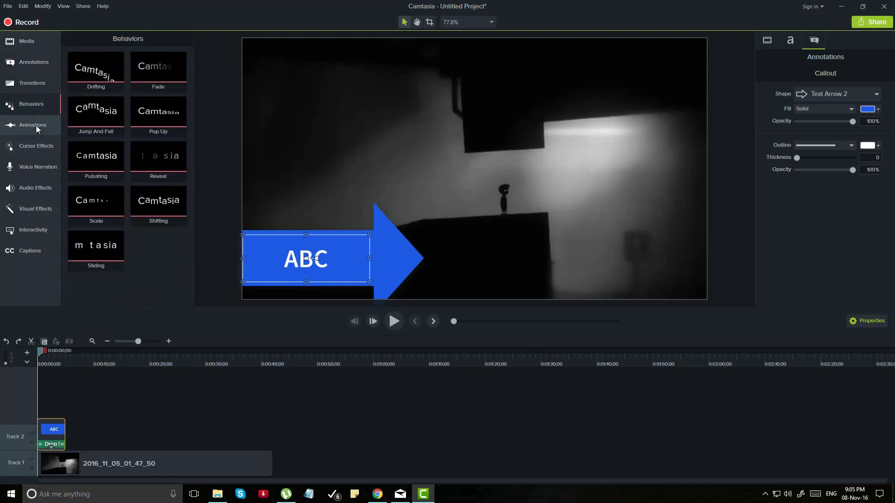
pyautogui.click(36, 125)
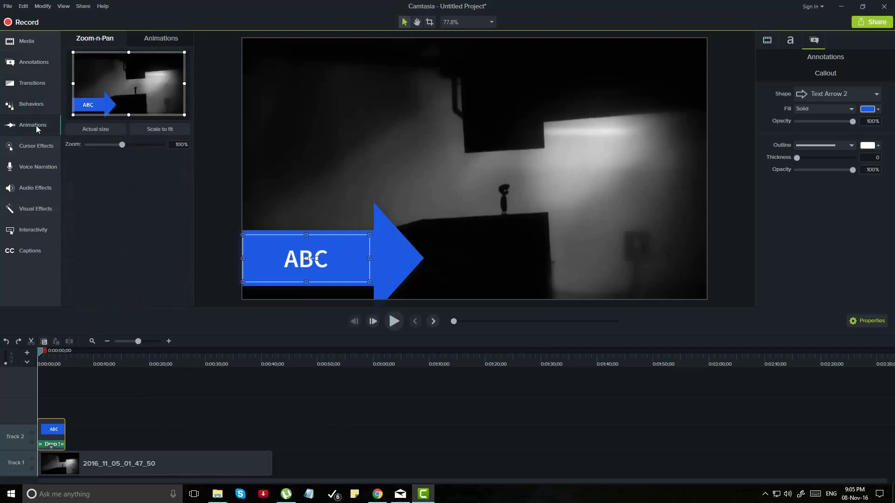
pyautogui.click(22, 146)
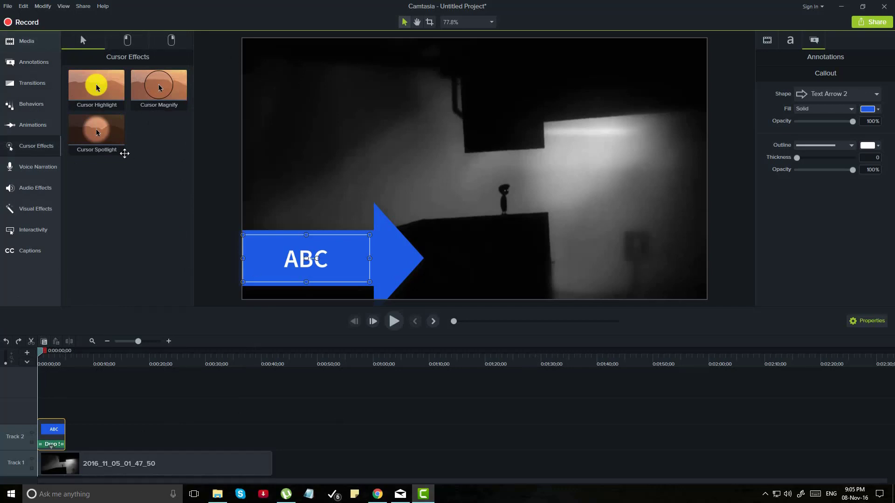
pyautogui.click(48, 173)
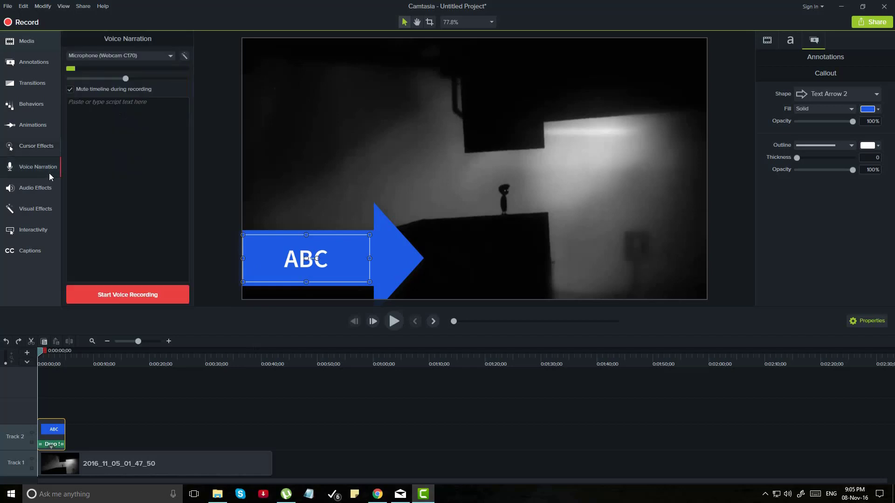
pyautogui.click(83, 121)
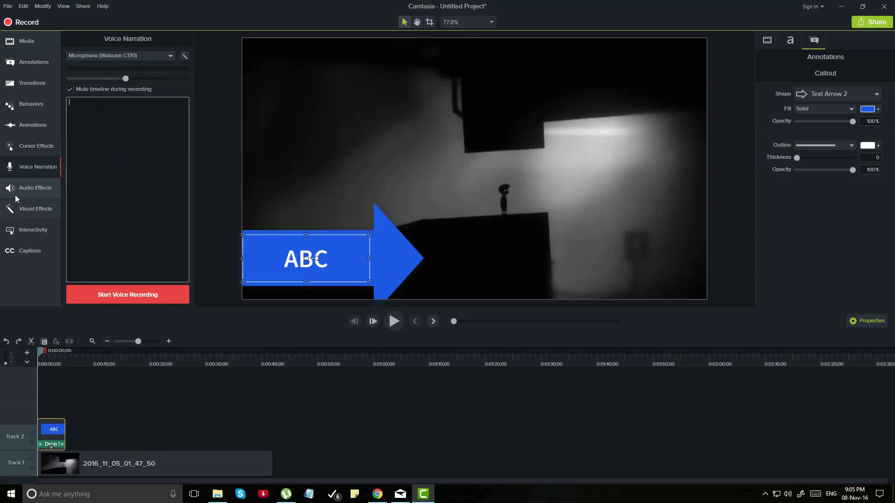
# Step: Try the Fade Out and Noise Removal audio effects on the Track 1 video clip, and undo the noise removal
pyautogui.click(36, 189)
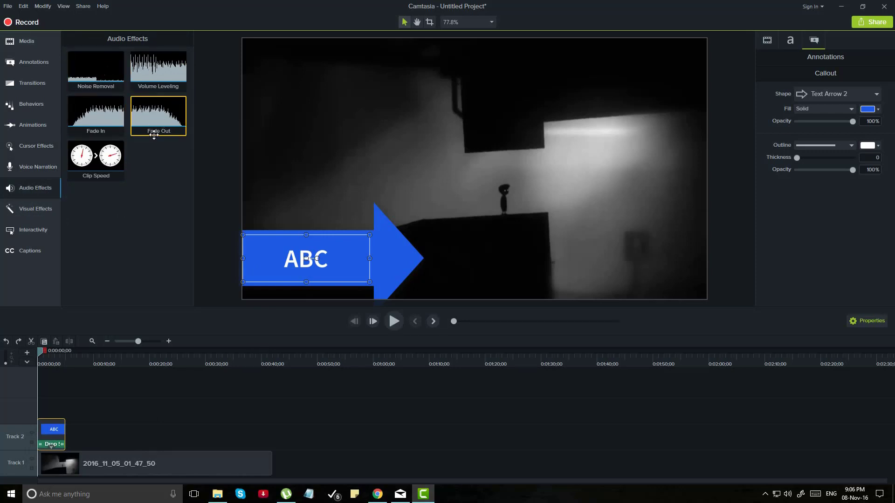
pyautogui.moveTo(153, 129); pyautogui.dragTo(180, 461)
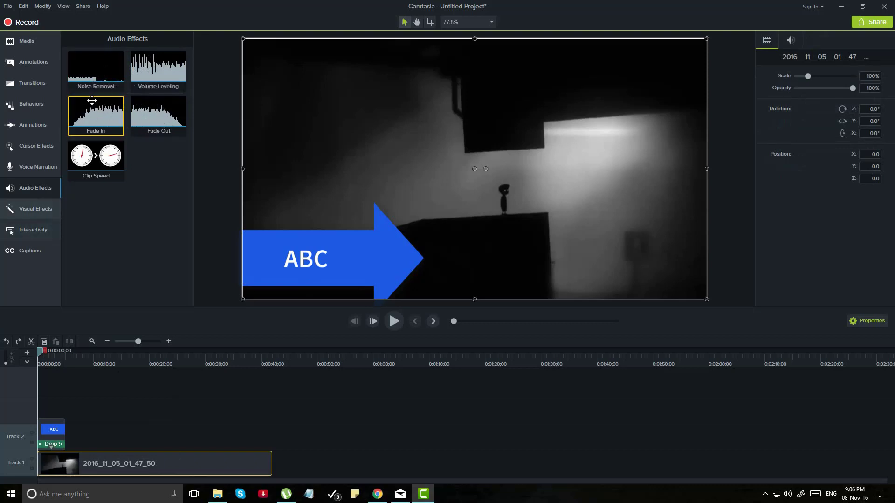
pyautogui.moveTo(114, 62)
pyautogui.mouseDown()
pyautogui.moveTo(208, 433)
pyautogui.moveTo(230, 473)
pyautogui.mouseUp()
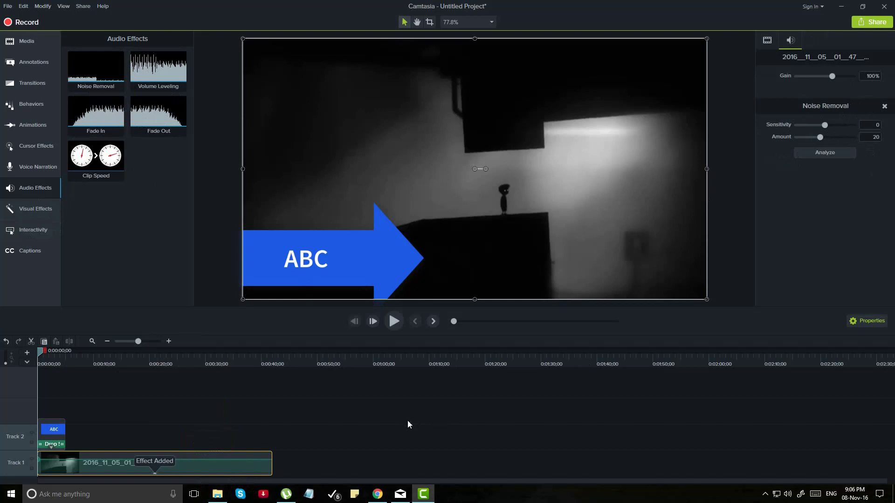
pyautogui.hotkey('ctrl', 'z')
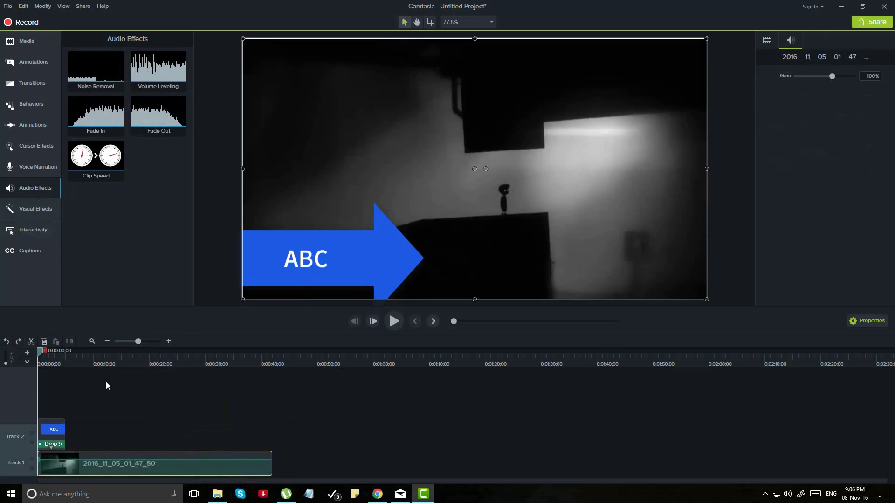
# Step: Apply the Colorize visual effect to the Track 1 video clip and set its colour to yellow
pyautogui.click(28, 209)
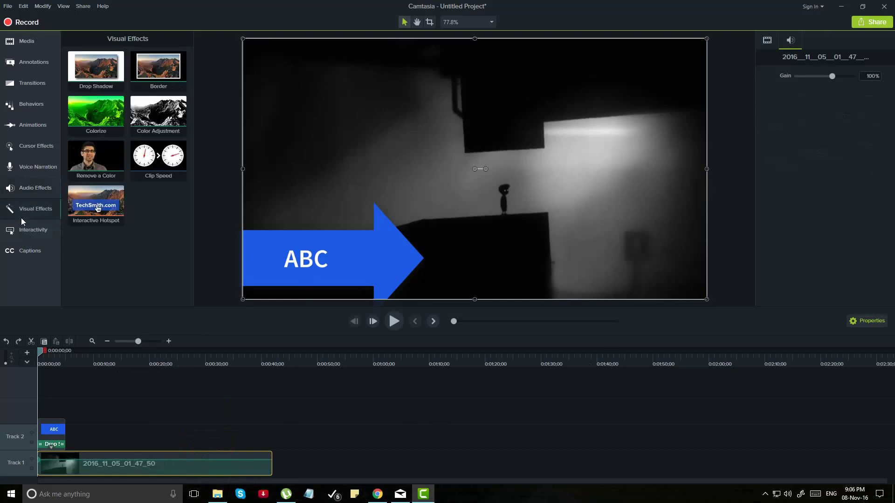
pyautogui.click(156, 421)
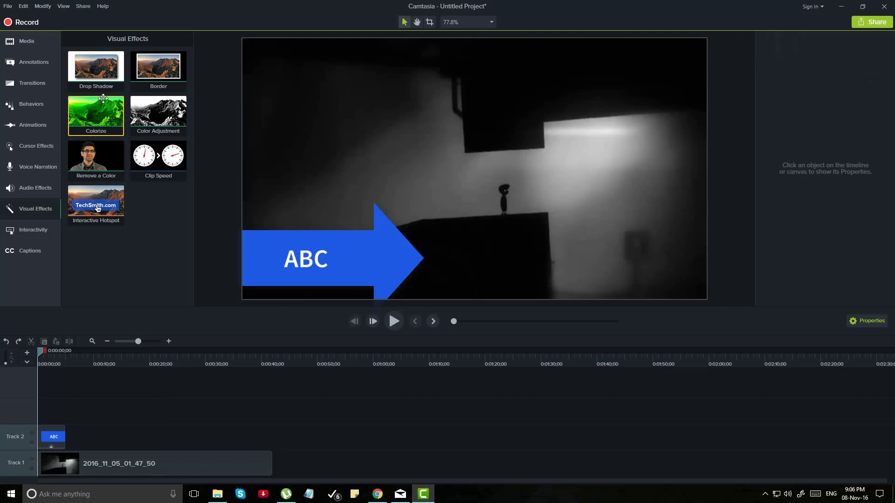
pyautogui.moveTo(95, 118); pyautogui.dragTo(222, 465)
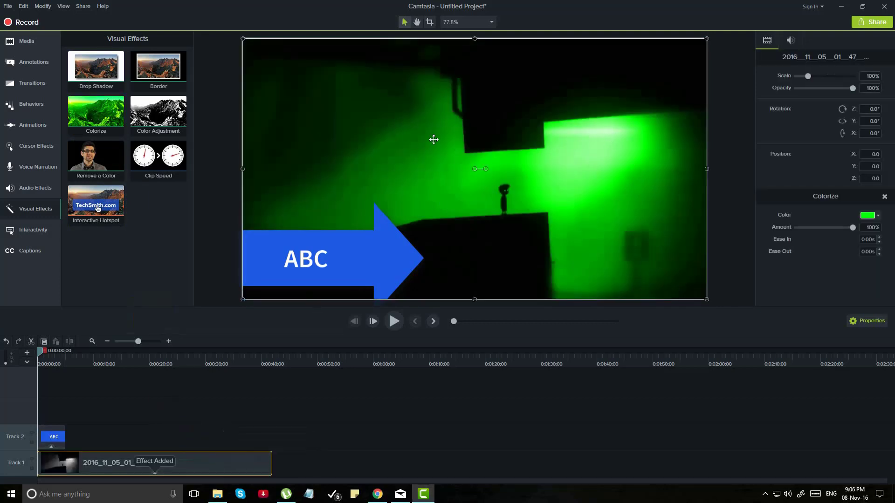
pyautogui.click(867, 216)
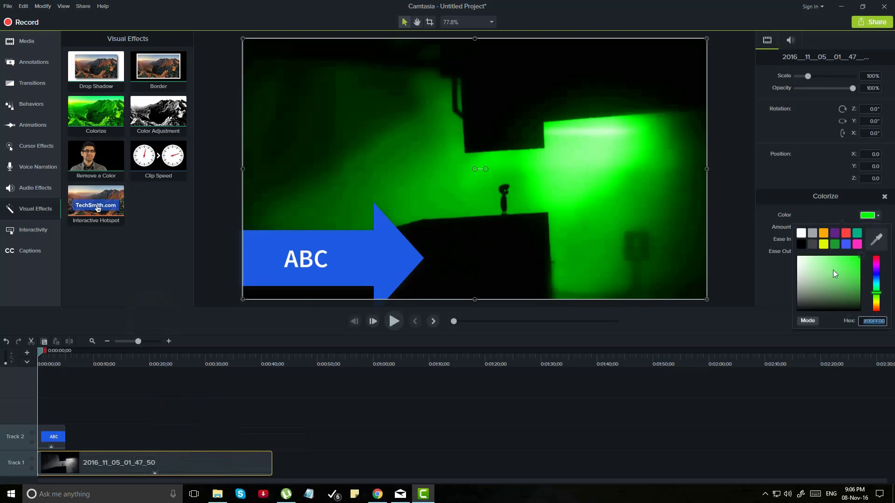
pyautogui.click(823, 244)
pyautogui.click(649, 413)
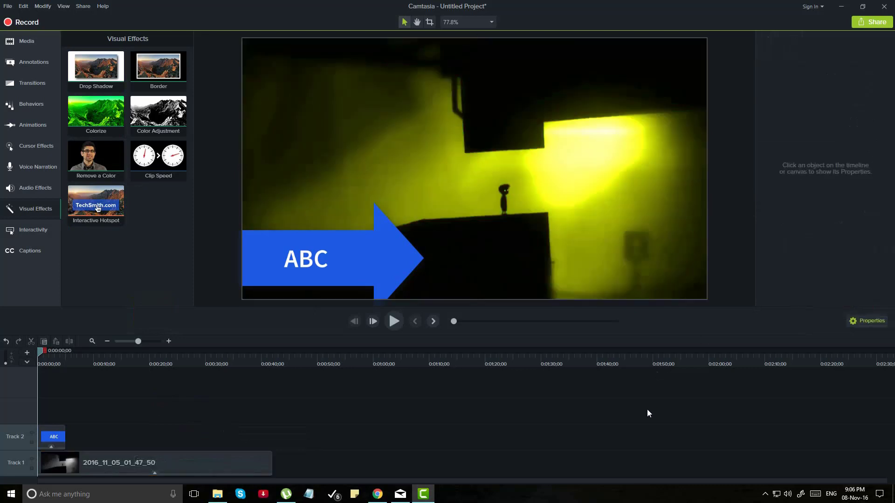
# Step: Preview the colorized Track 1 clip at about 16 seconds and look at the Interactivity and Captions tools
pyautogui.moveTo(39, 354); pyautogui.dragTo(128, 350)
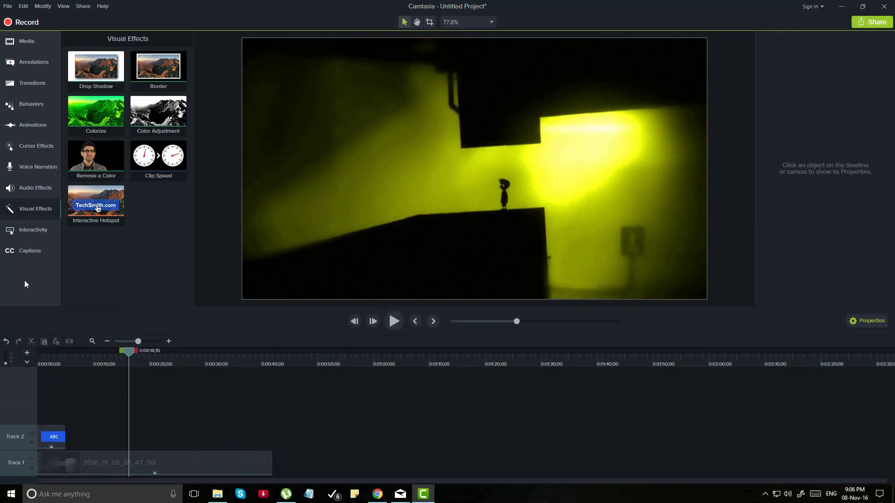
pyautogui.click(159, 462)
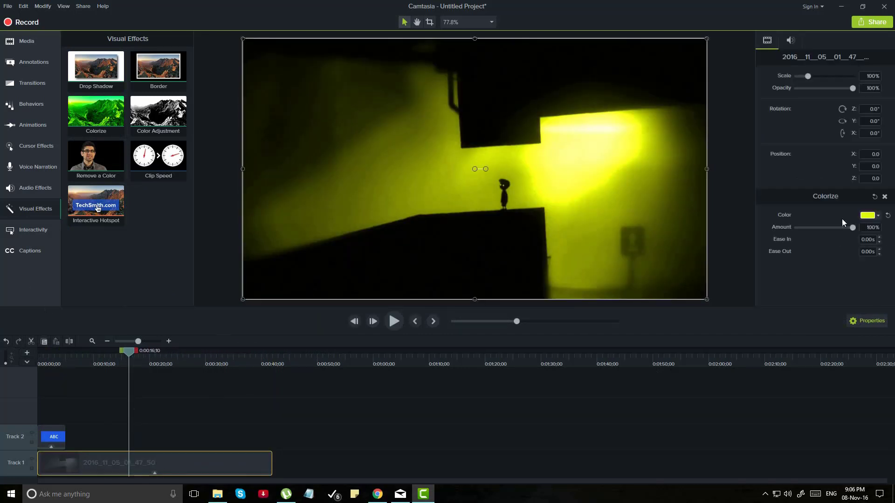
pyautogui.click(45, 236)
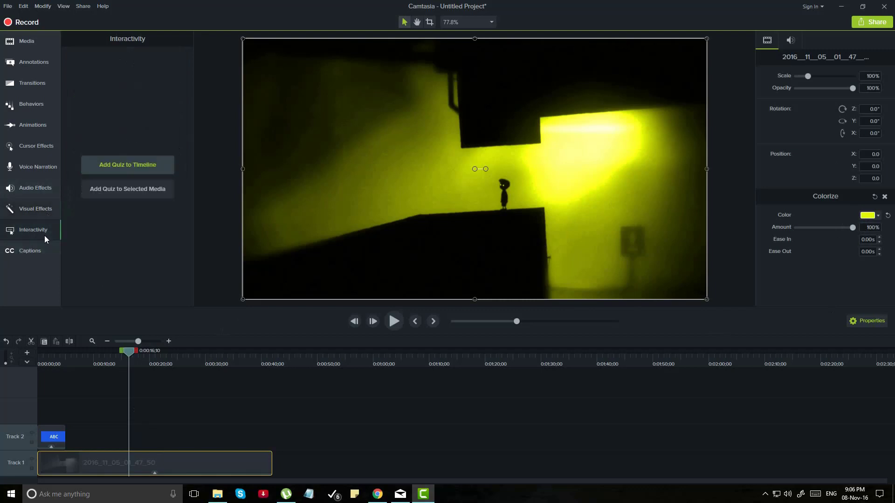
pyautogui.click(42, 253)
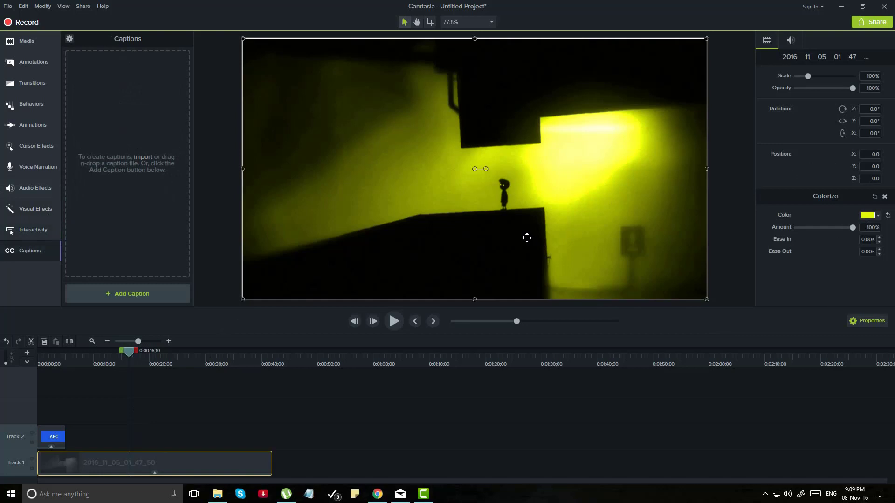
# Step: Look up Camtasia 9 among the installed apps, and launch the Camtasia screen recorder from the editor
pyautogui.click(11, 494)
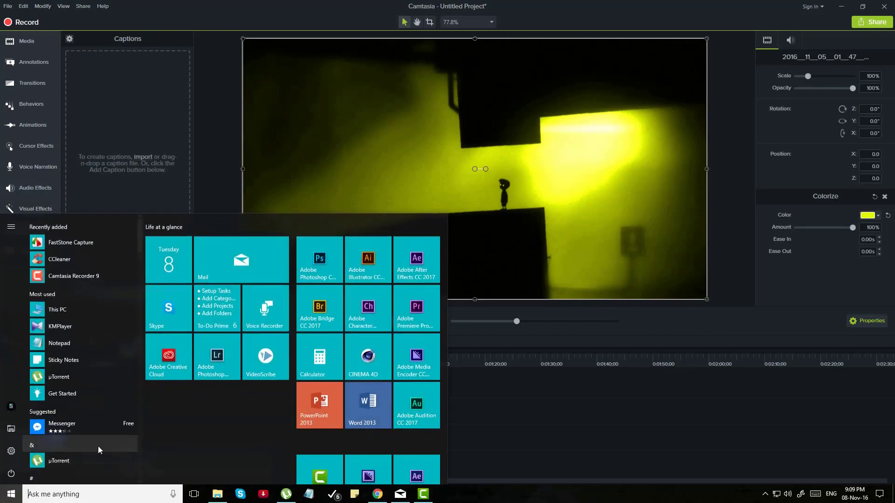
pyautogui.scroll(-1, 322, 459)
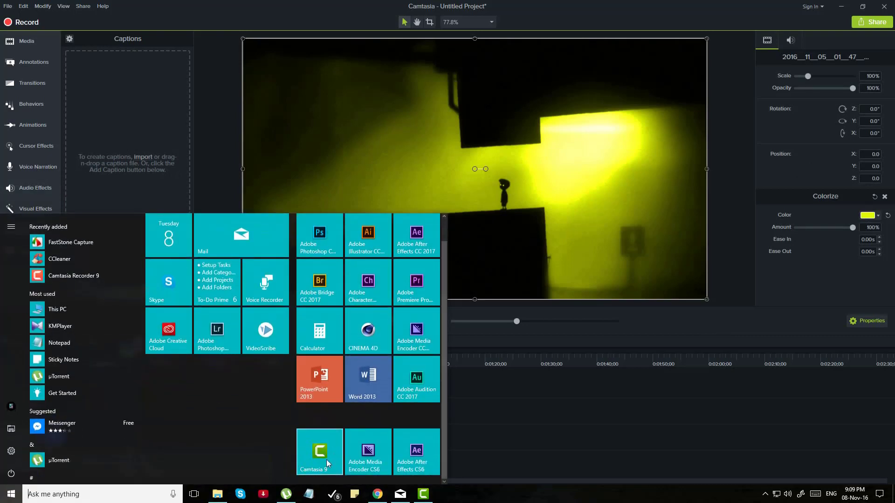
pyautogui.click(408, 5)
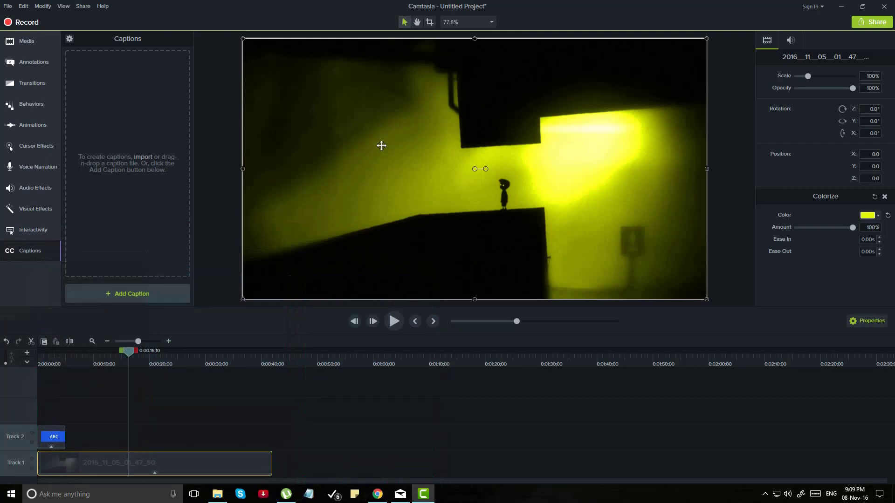
pyautogui.click(35, 25)
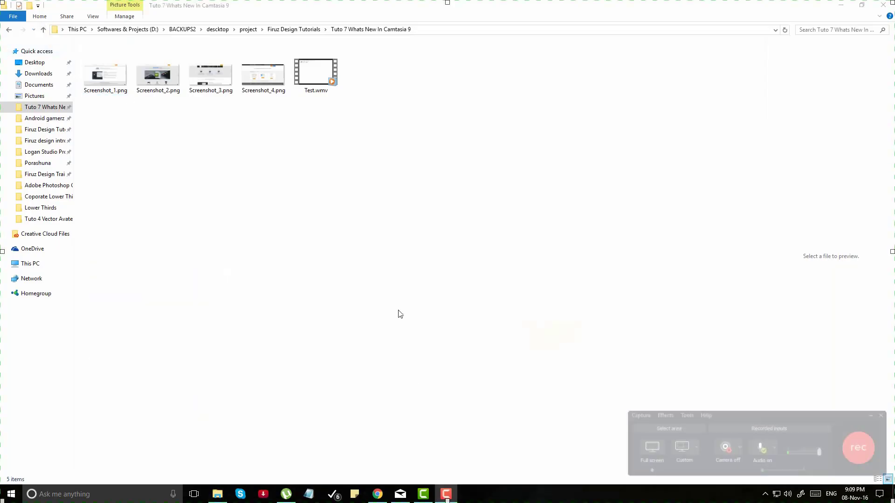
pyautogui.click(451, 500)
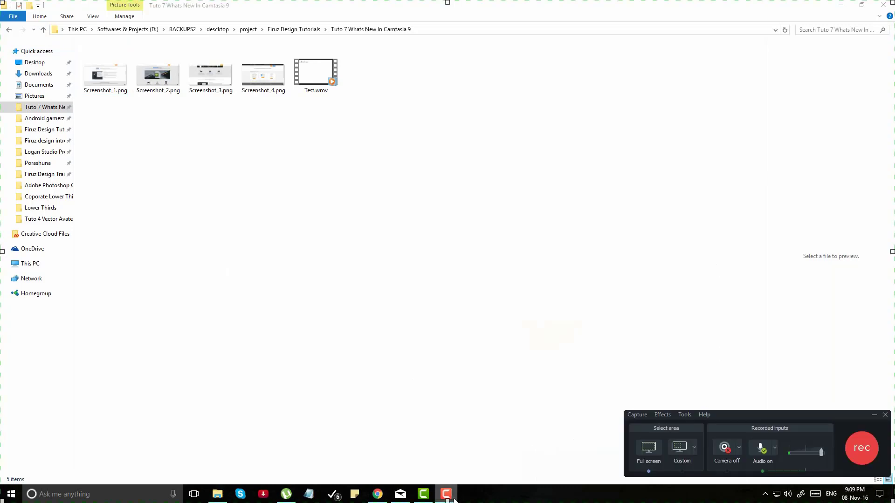